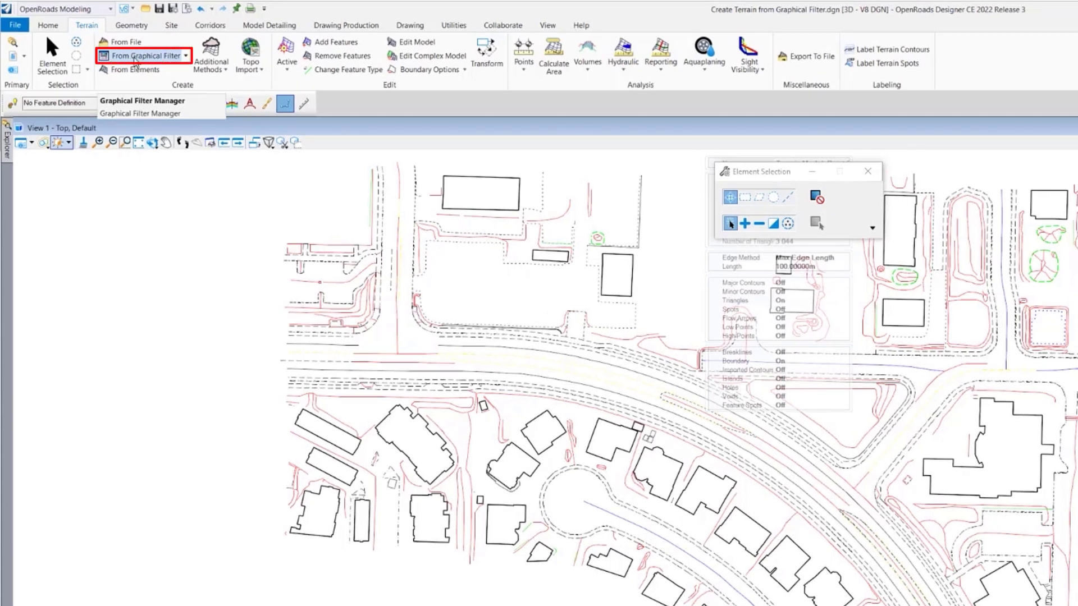
# Open the Graphical Filter Manager from From Graphical Filter and select the file's Filters node
pyautogui.click(187, 56)
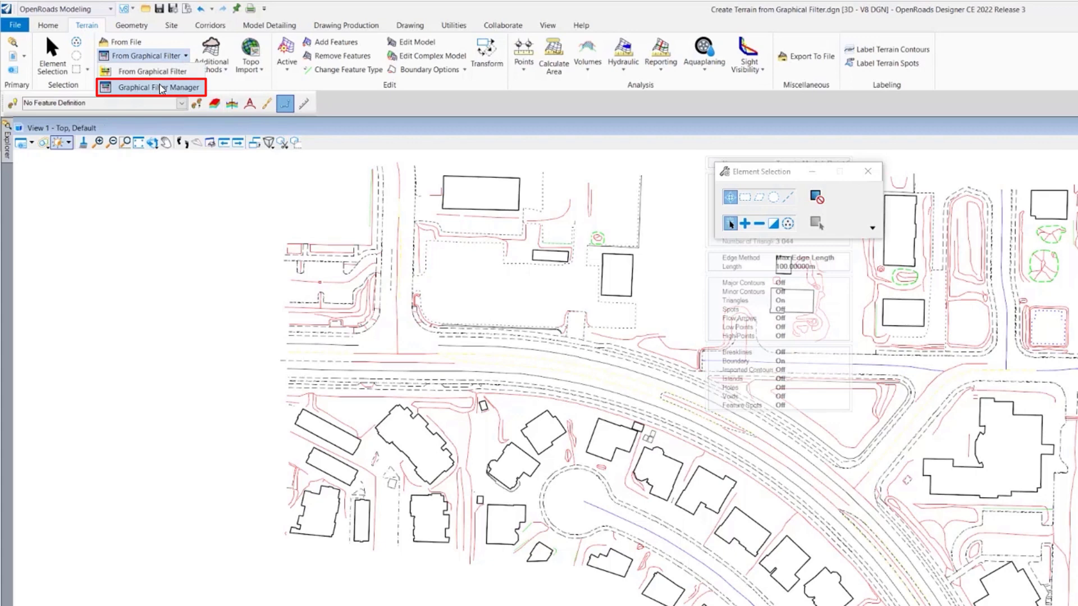
pyautogui.click(190, 196)
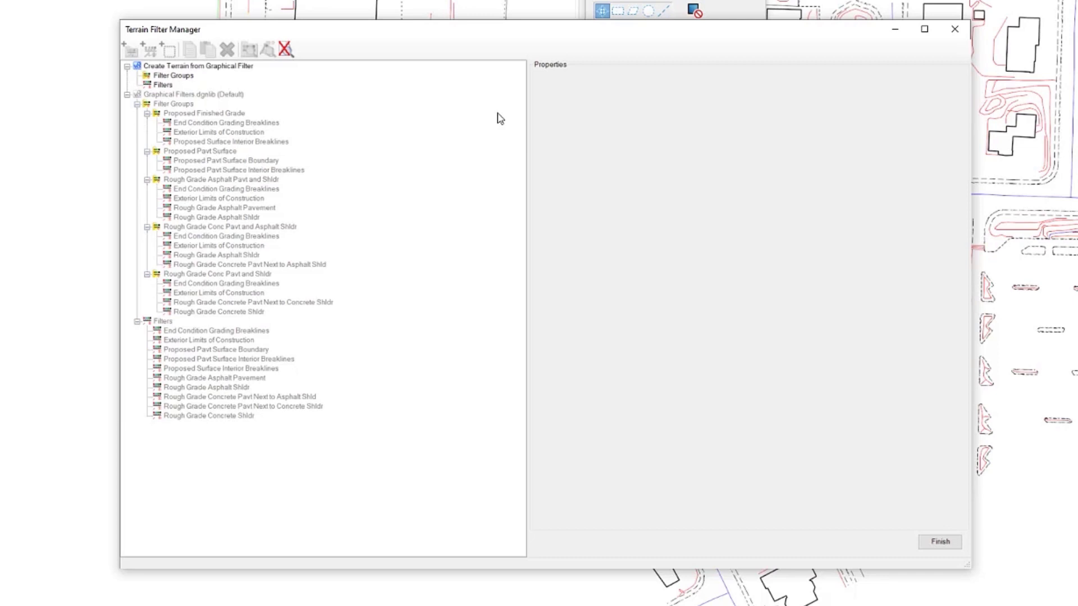
pyautogui.click(161, 85)
# Create a filter named Buildings under Filters with feature type Drape Void
pyautogui.rightClick(161, 89)
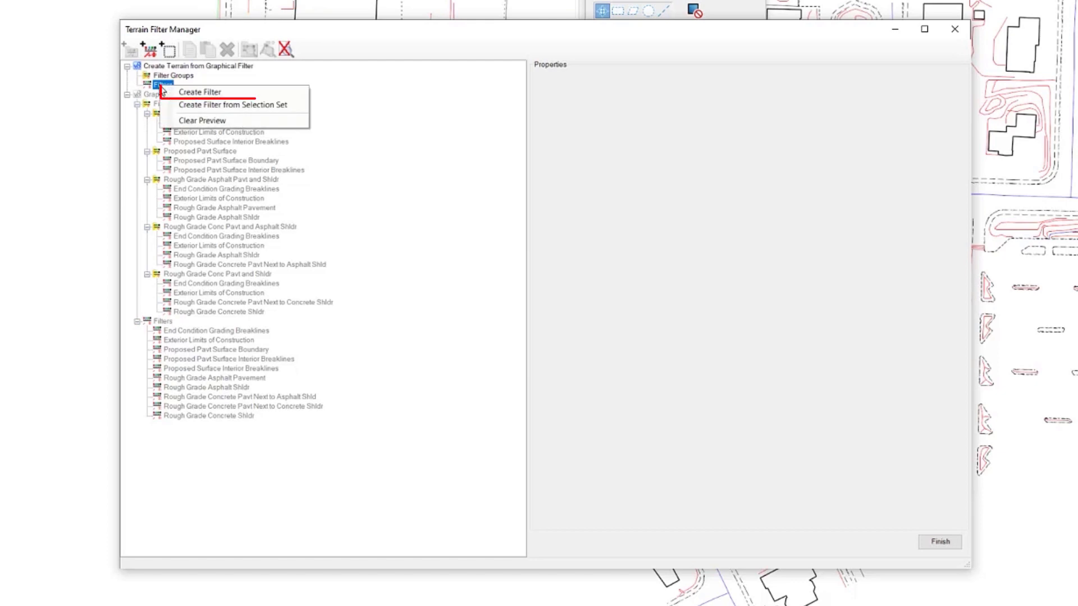
pyautogui.click(191, 94)
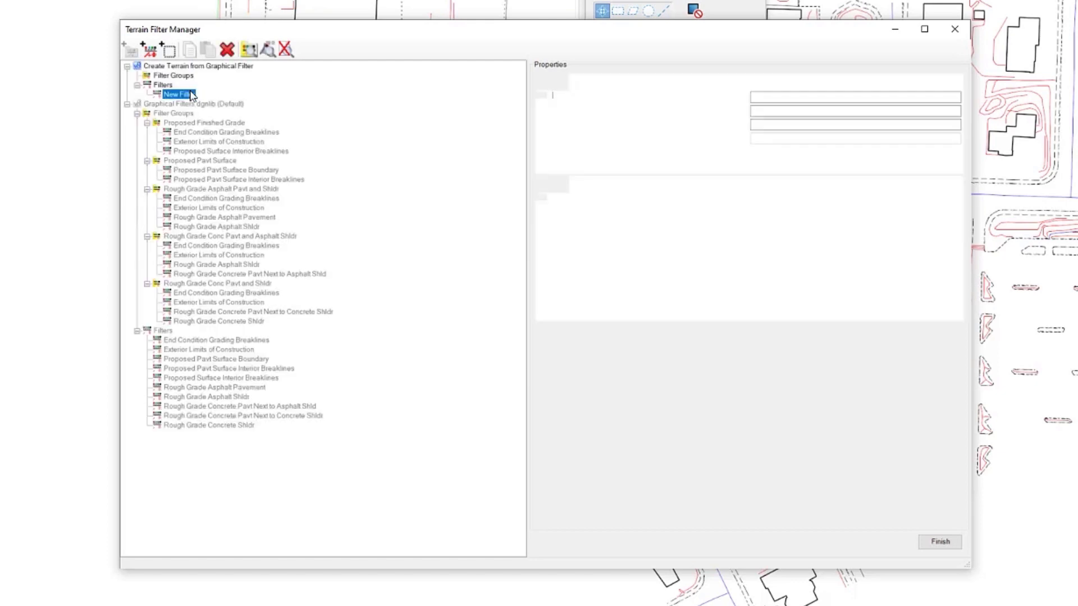
pyautogui.click(698, 98)
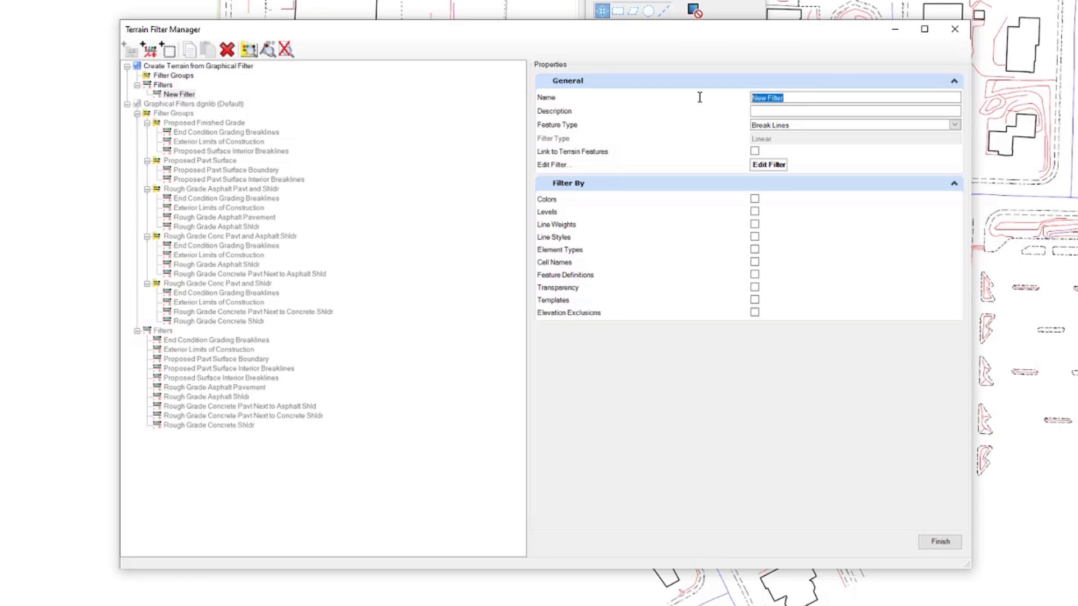
pyautogui.write('Bu')
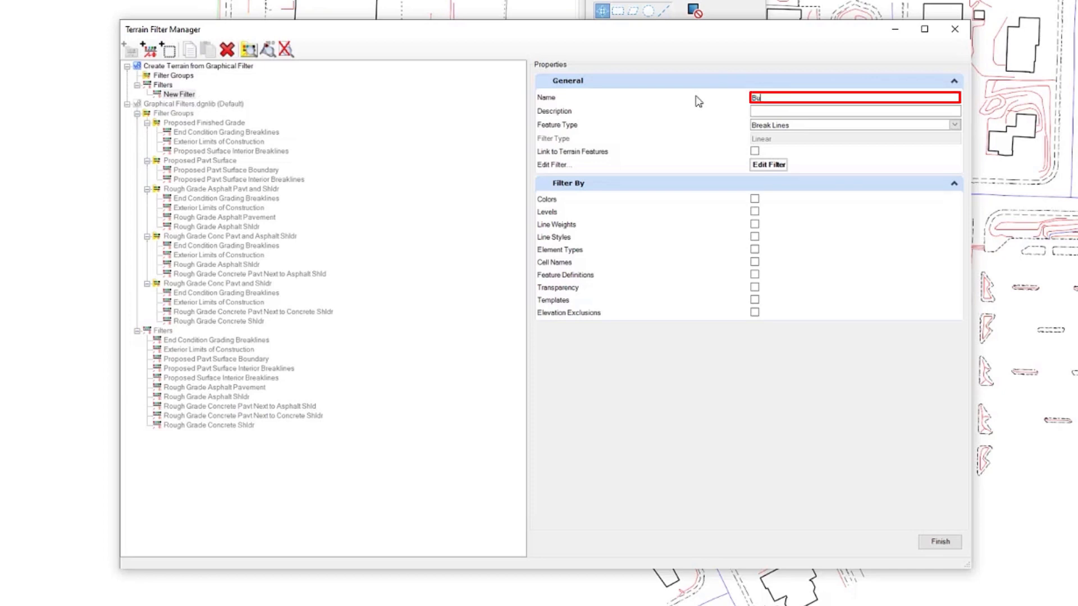
pyautogui.write('ildings')
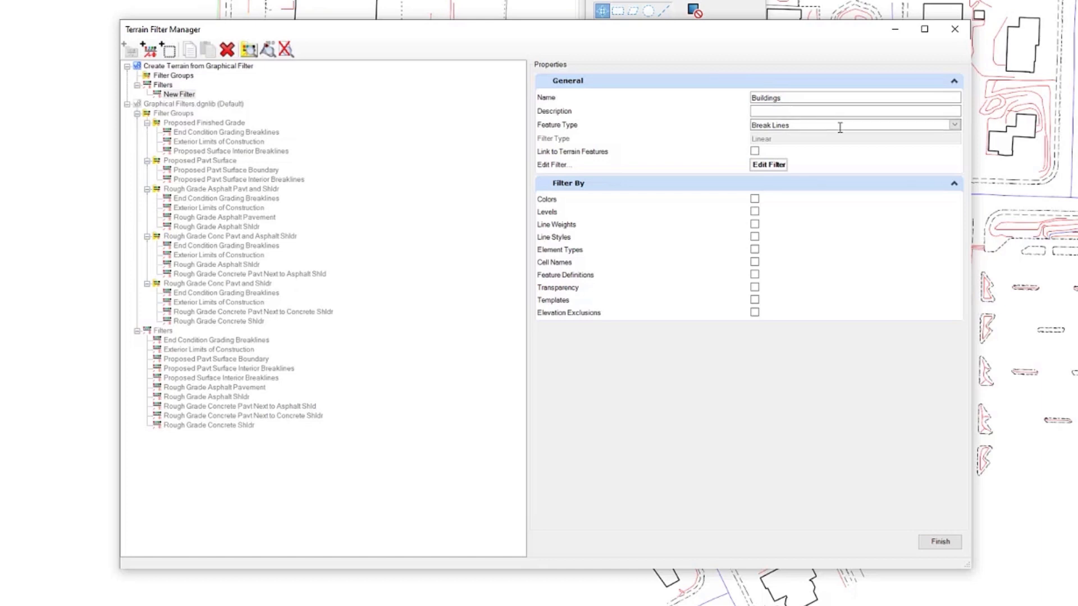
pyautogui.click(956, 126)
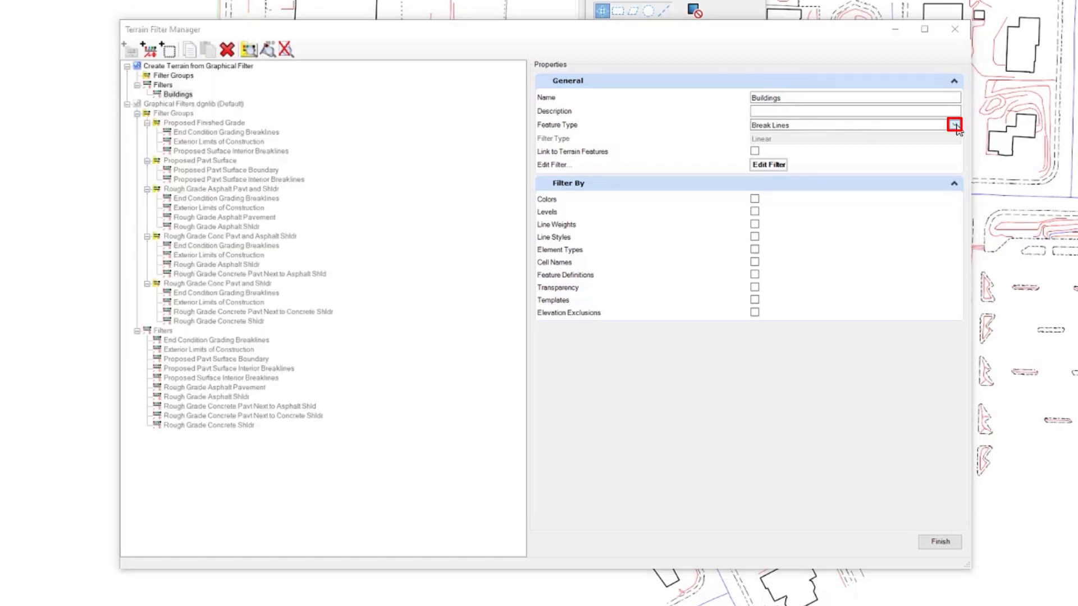
pyautogui.click(955, 125)
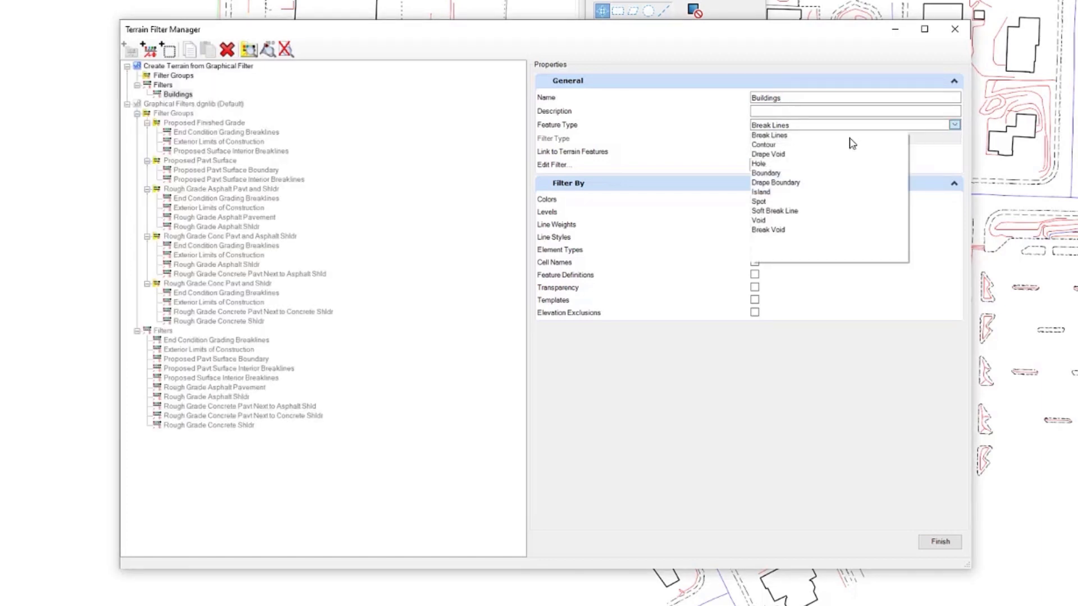
pyautogui.click(778, 156)
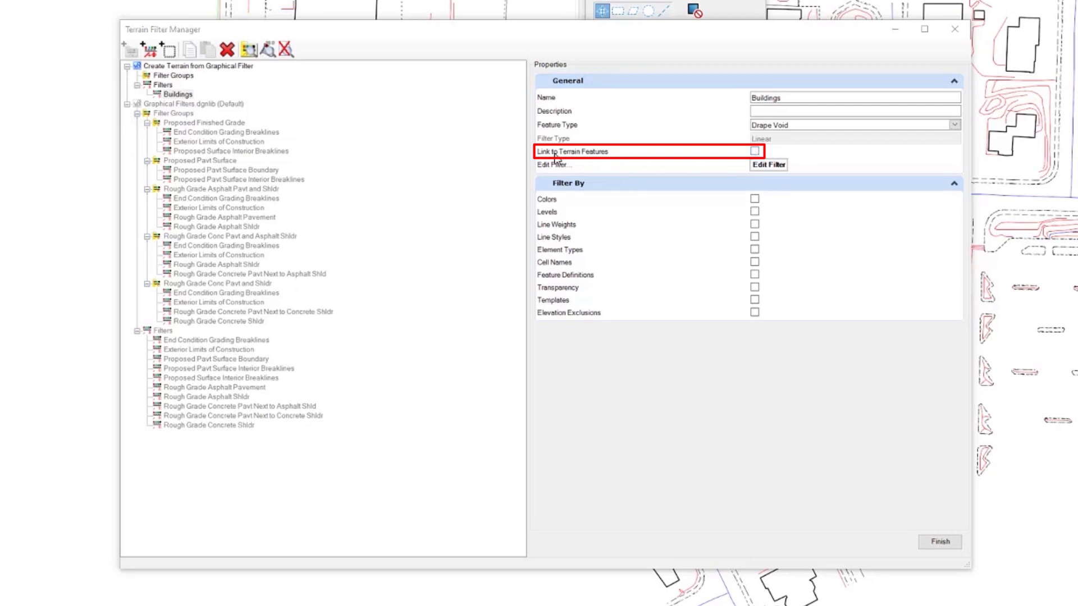
# Link Buildings to terrain features and limit it to the E_Struc_Building level
pyautogui.click(755, 151)
pyautogui.click(755, 212)
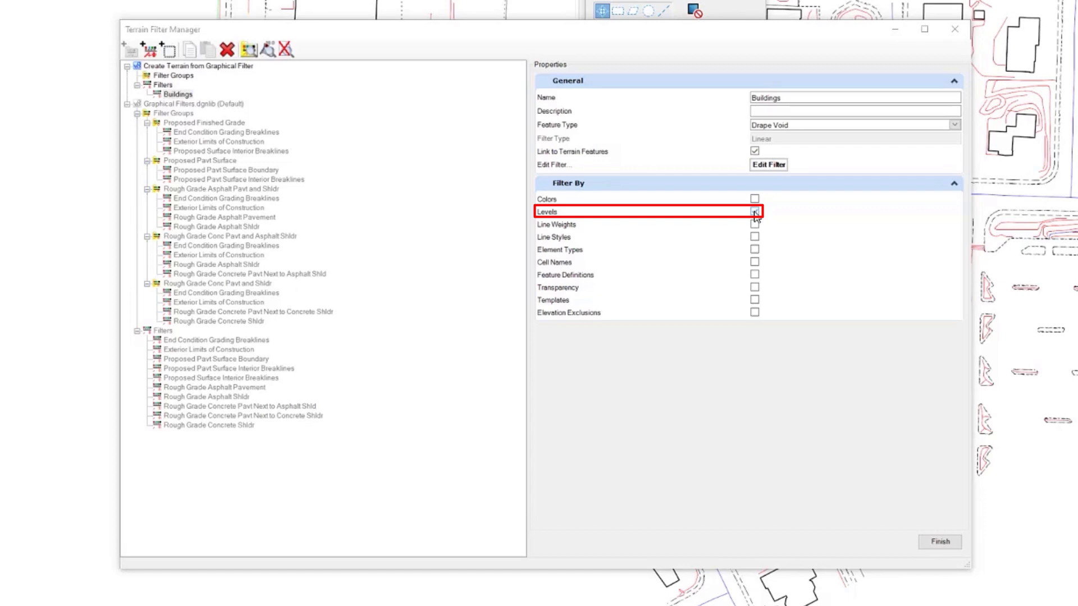
pyautogui.click(770, 165)
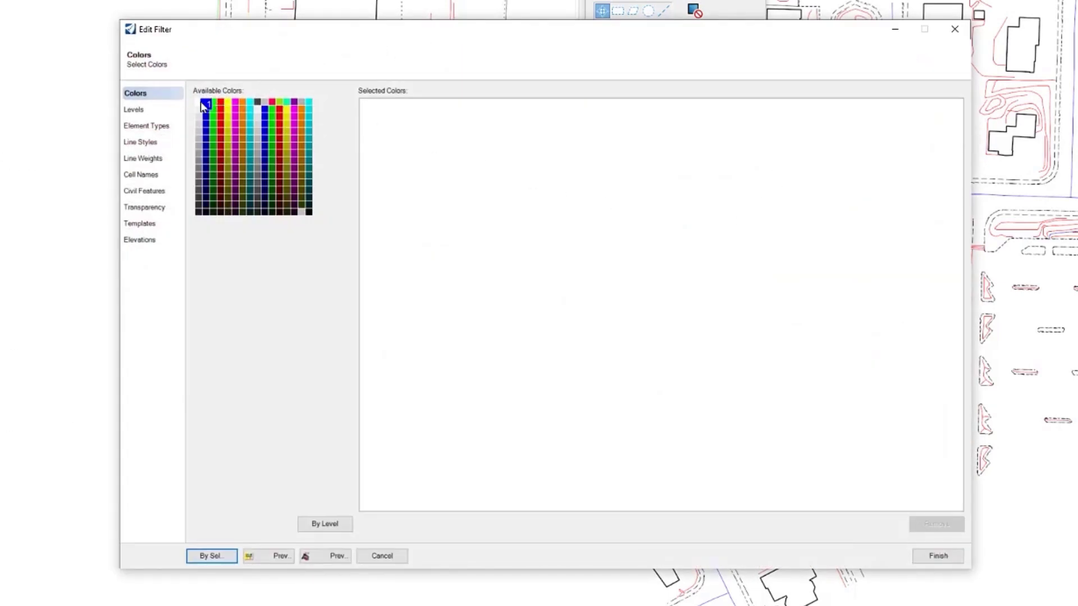
pyautogui.click(134, 111)
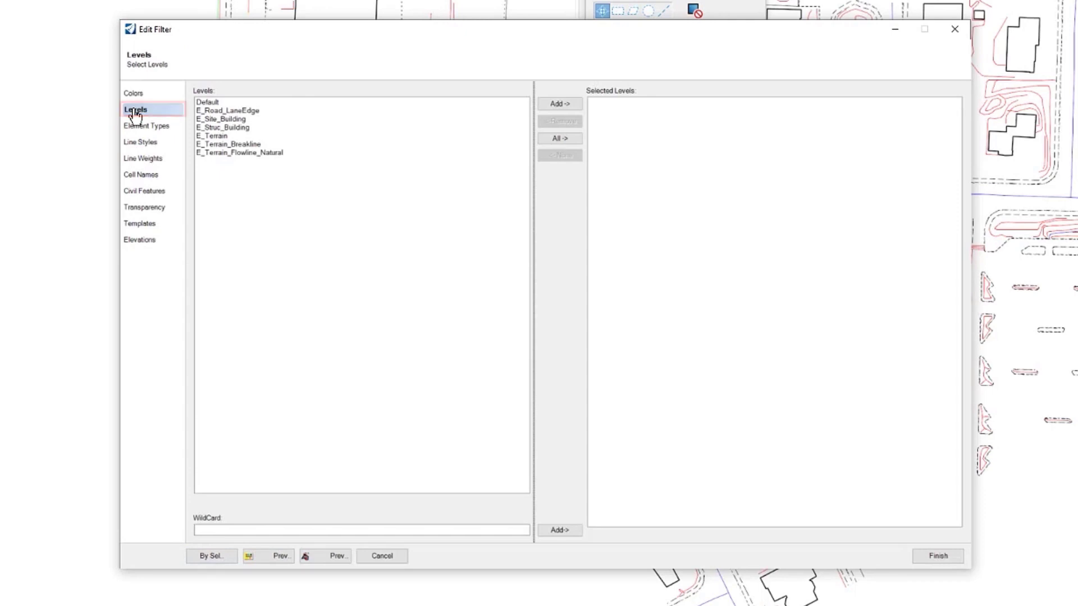
pyautogui.click(216, 119)
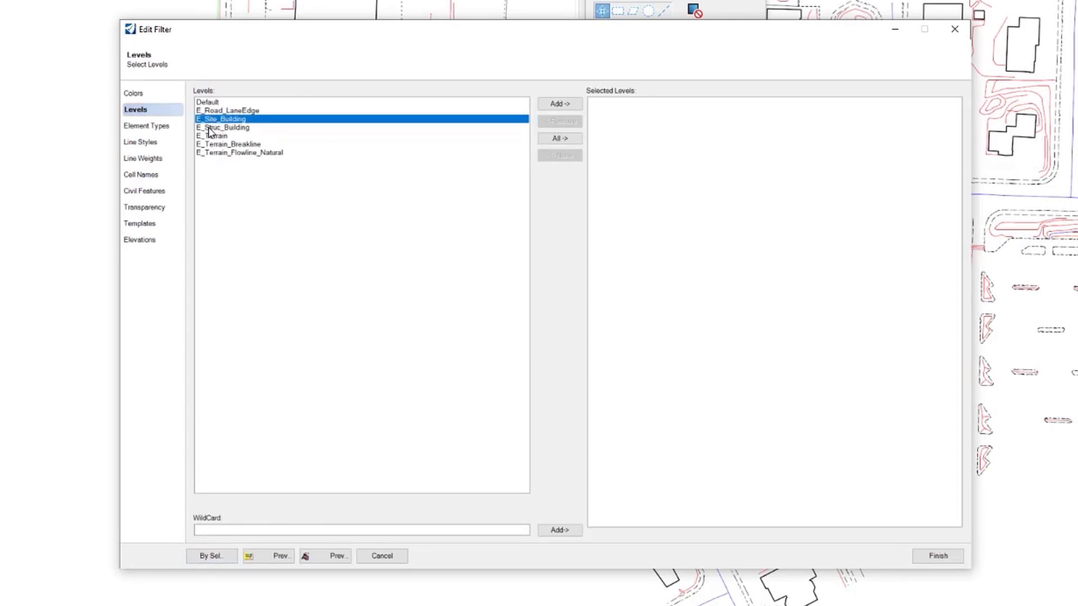
pyautogui.click(210, 128)
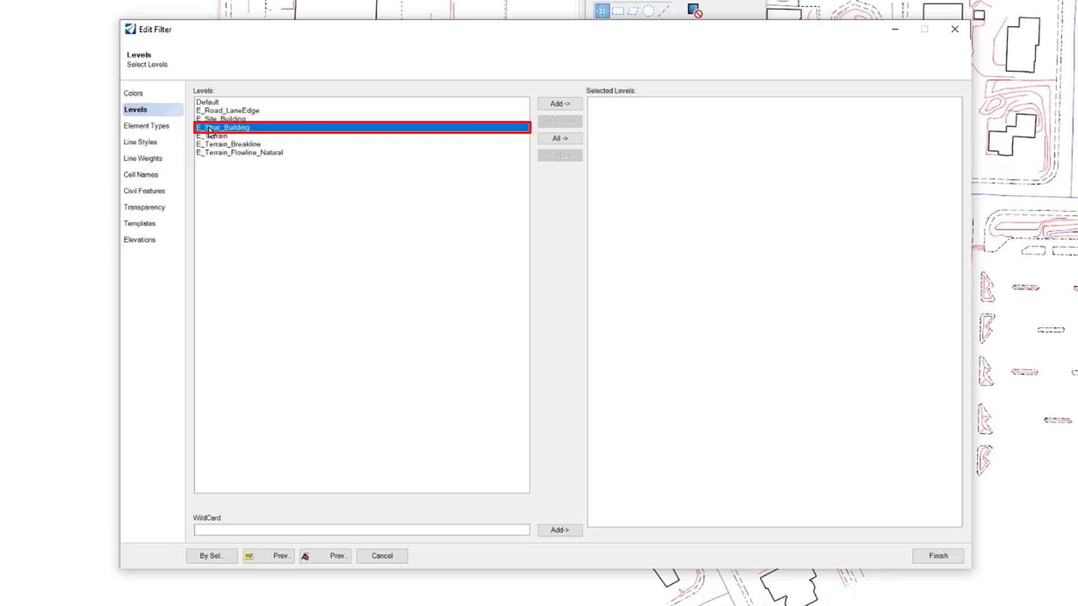
pyautogui.click(559, 104)
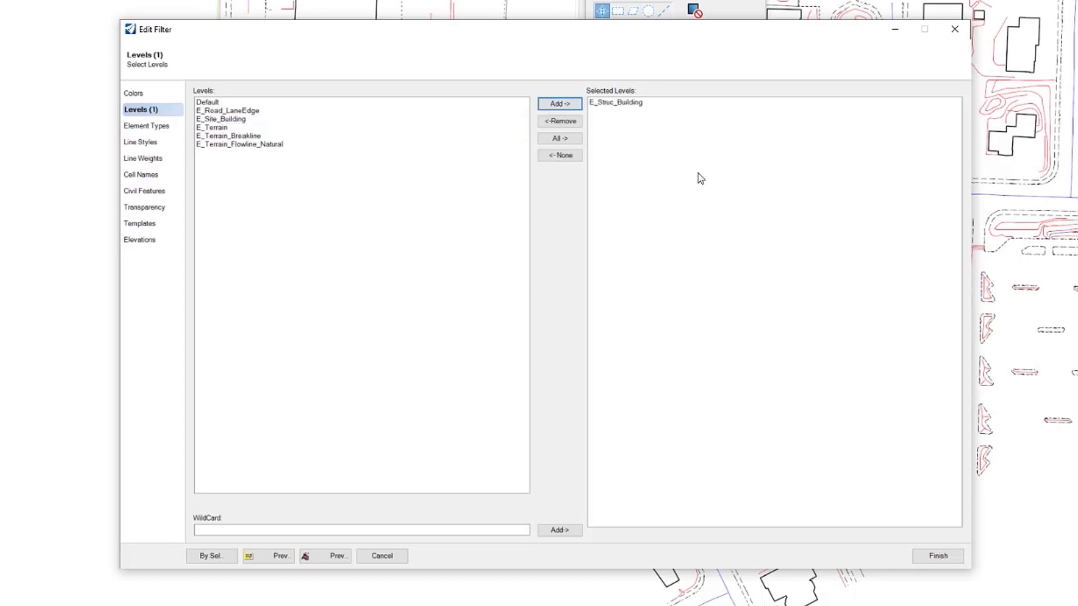
pyautogui.click(938, 556)
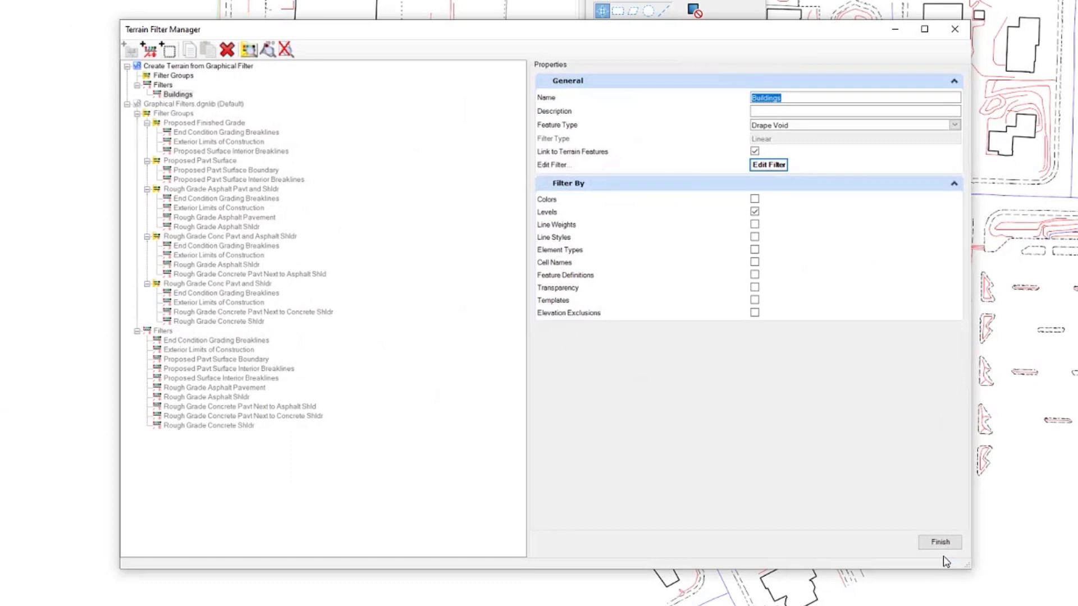
pyautogui.click(177, 95)
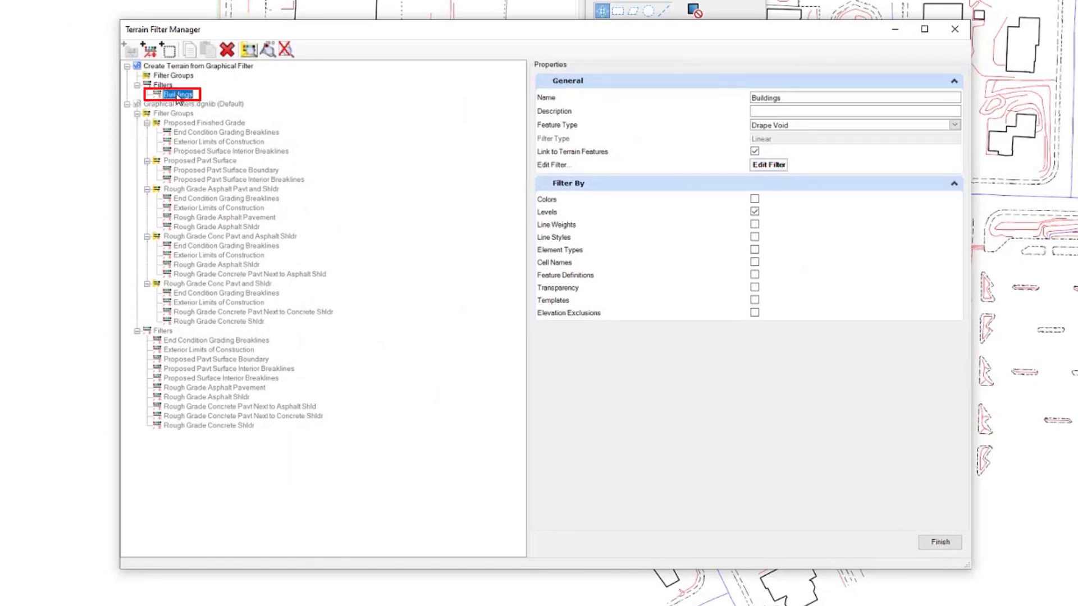
pyautogui.click(163, 85)
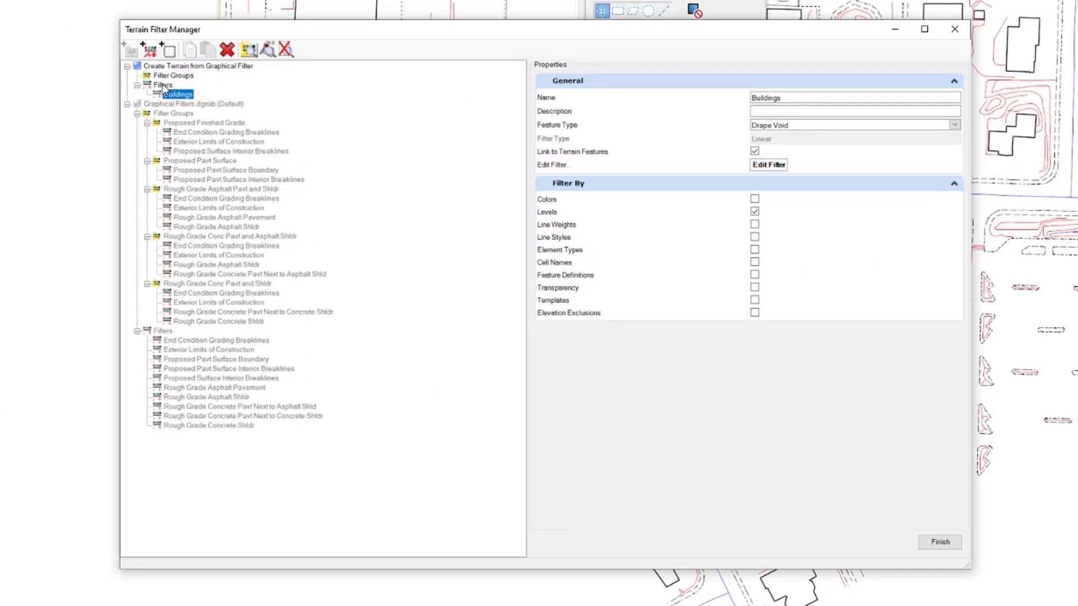
# Create a second filter named Breakline, linked to terrain features and filtered by level
pyautogui.rightClick(163, 85)
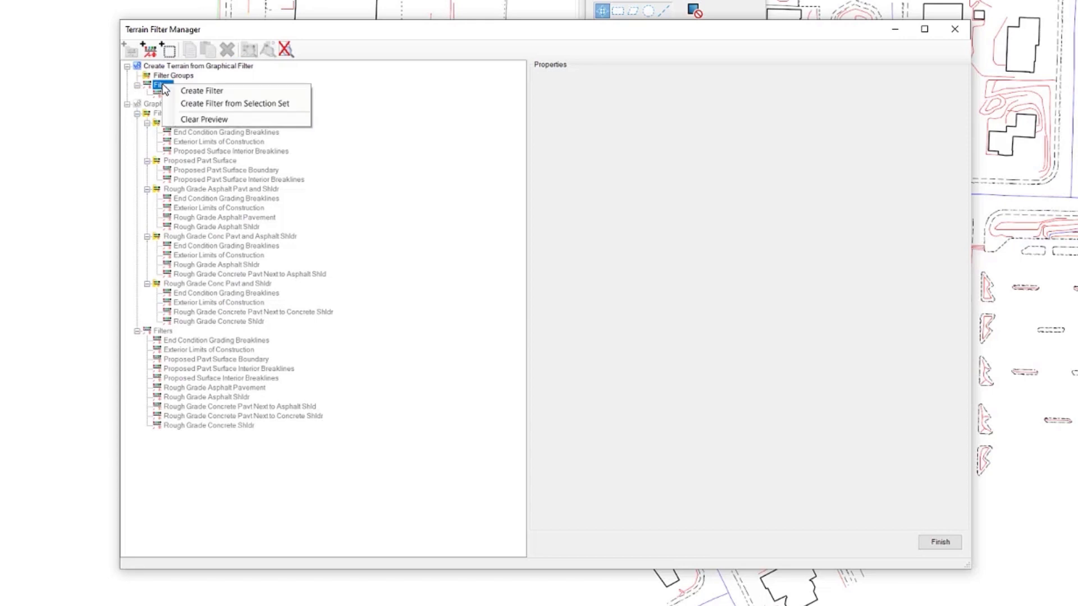
pyautogui.click(199, 90)
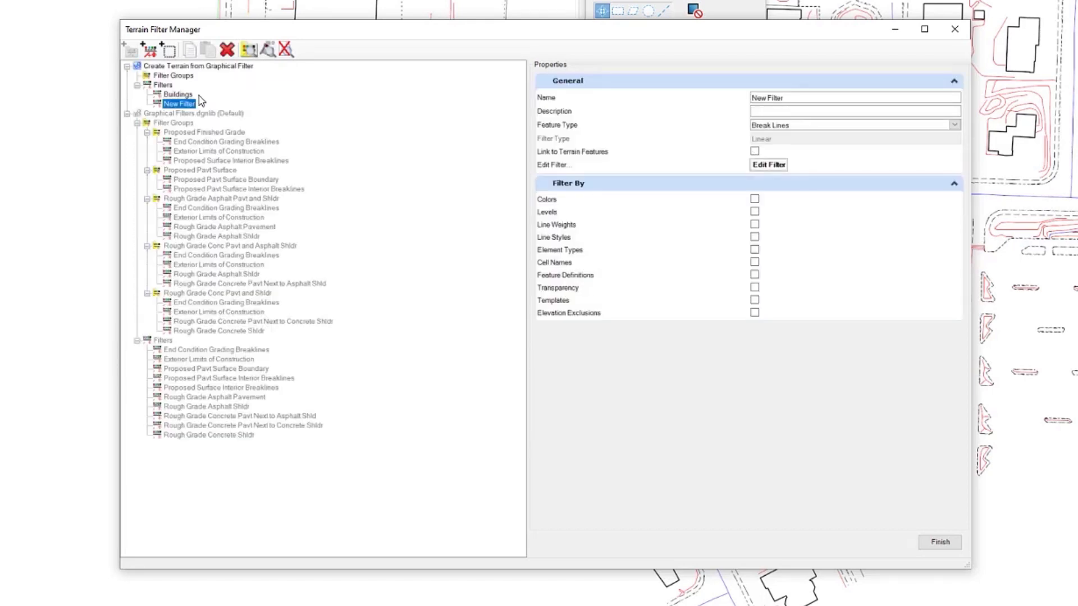
pyautogui.click(789, 98)
pyautogui.write('Break')
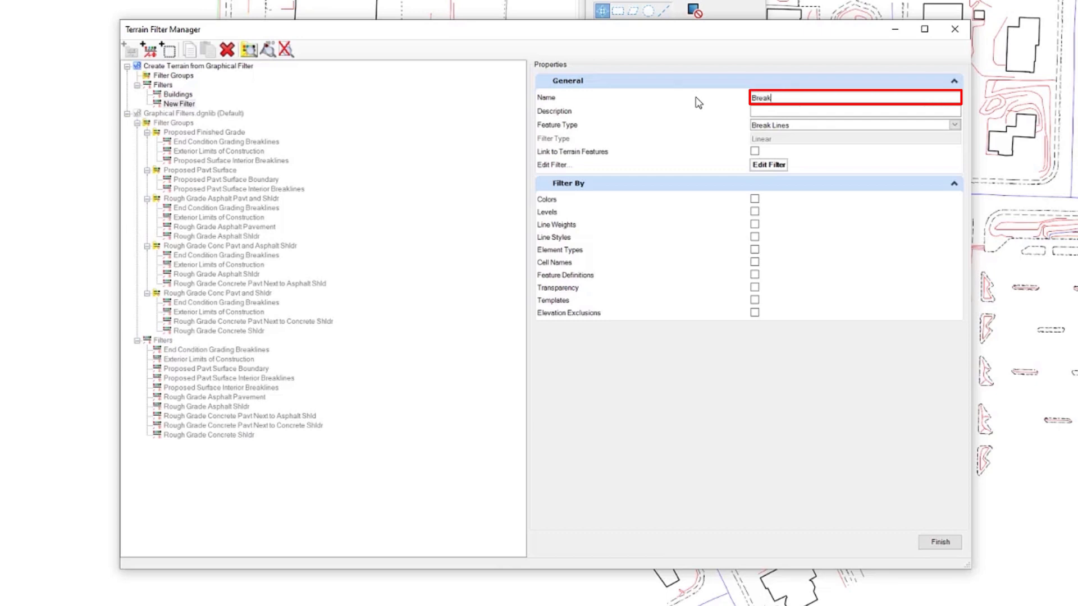
pyautogui.write('lines')
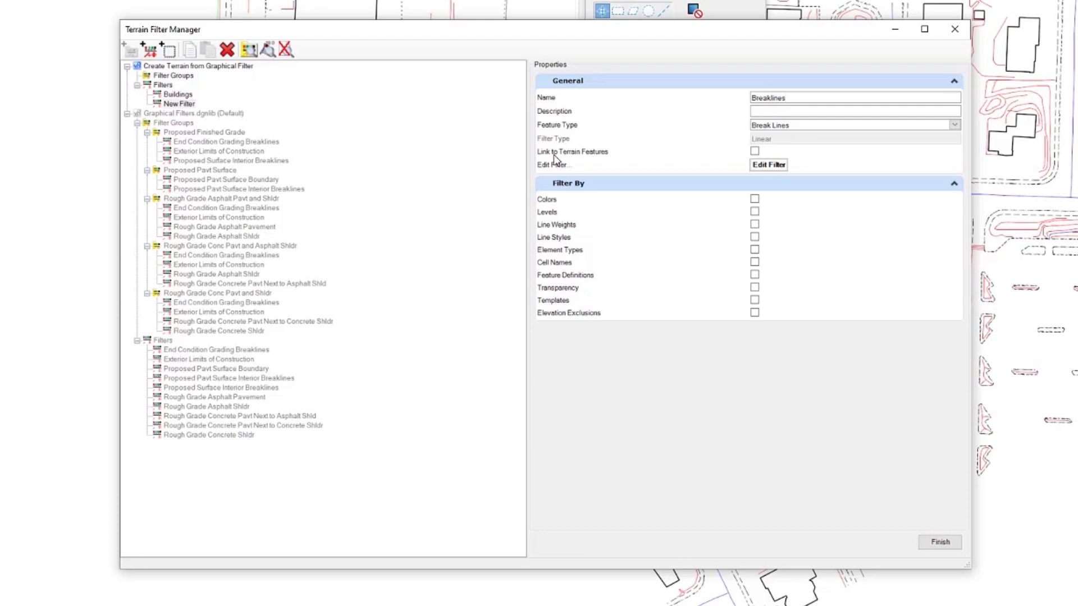
pyautogui.click(755, 152)
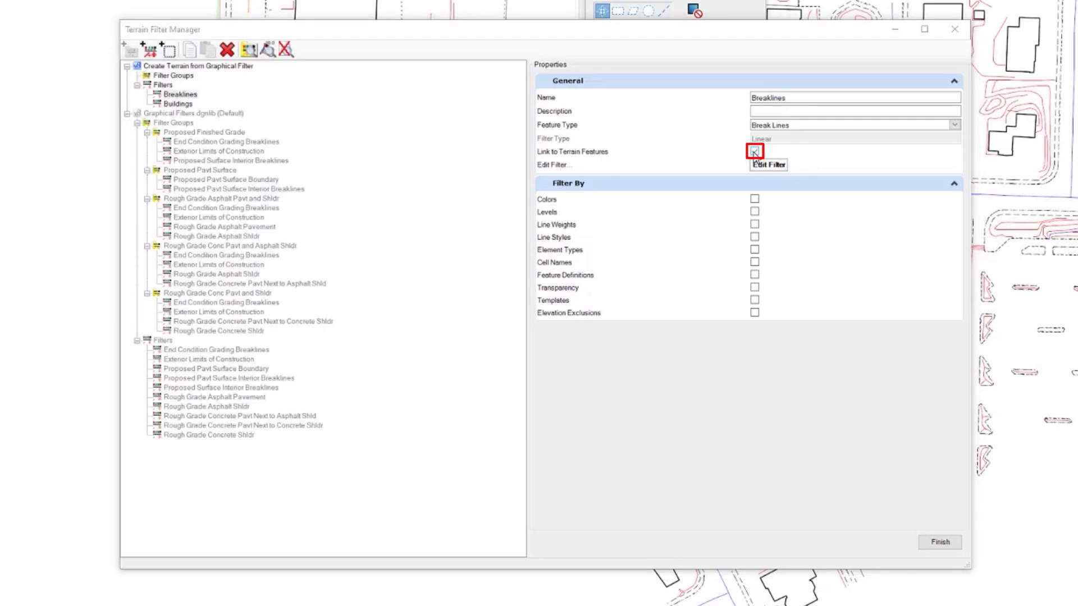
pyautogui.click(755, 212)
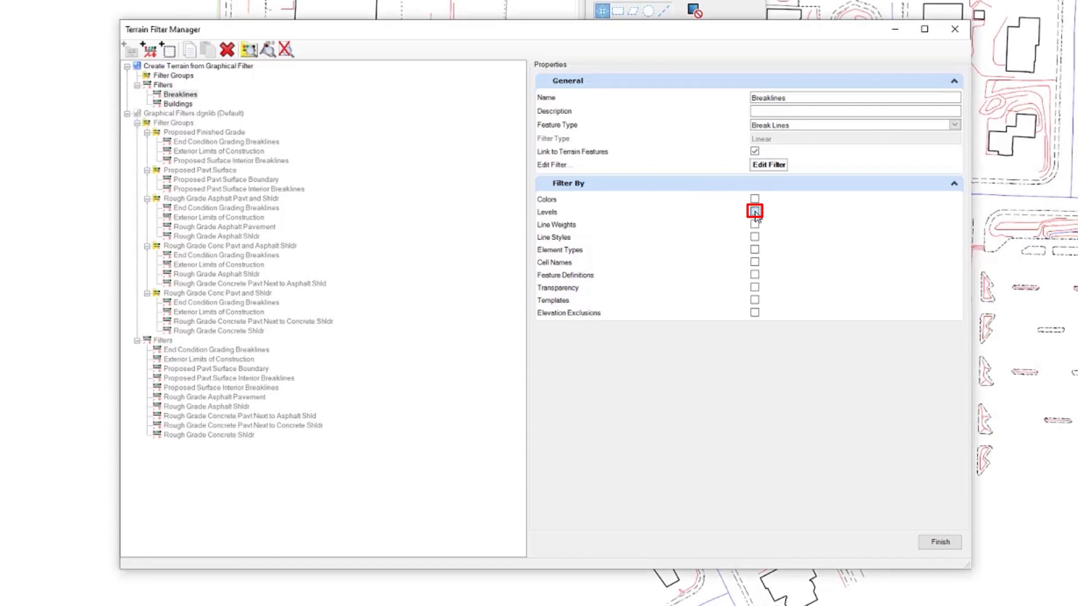
# Include every level in the Breaklines filter except E_Site_Building and E_Struc_Building
pyautogui.click(769, 165)
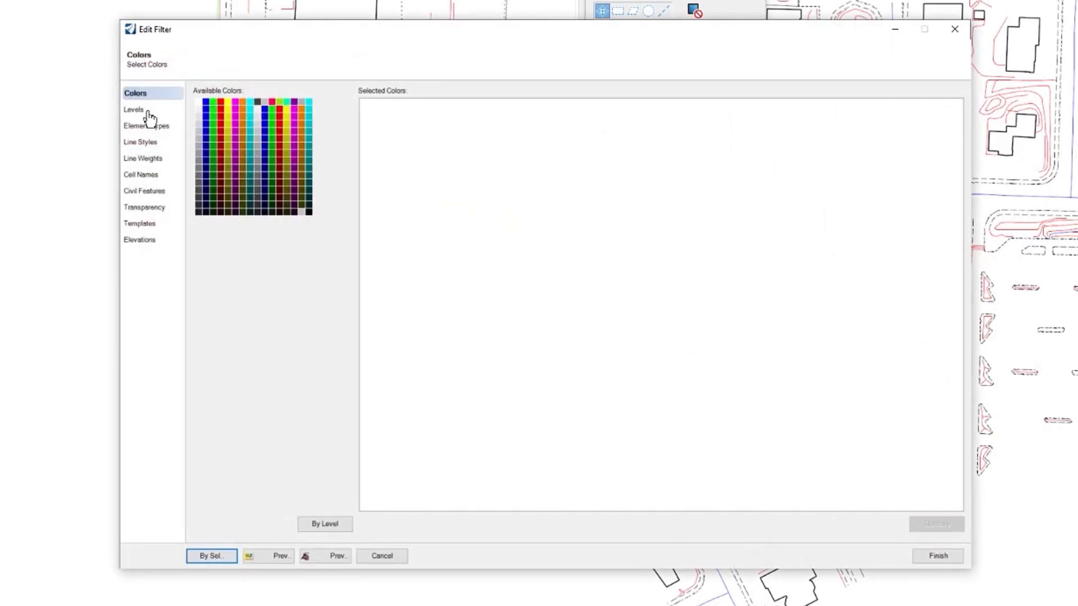
pyautogui.click(146, 113)
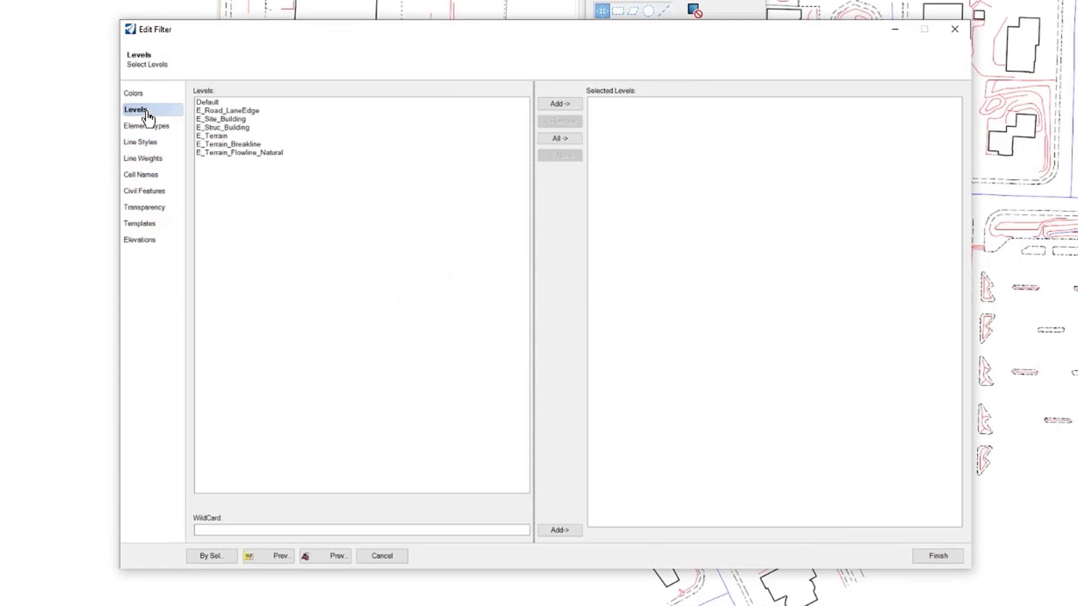
pyautogui.click(560, 138)
pyautogui.click(616, 126)
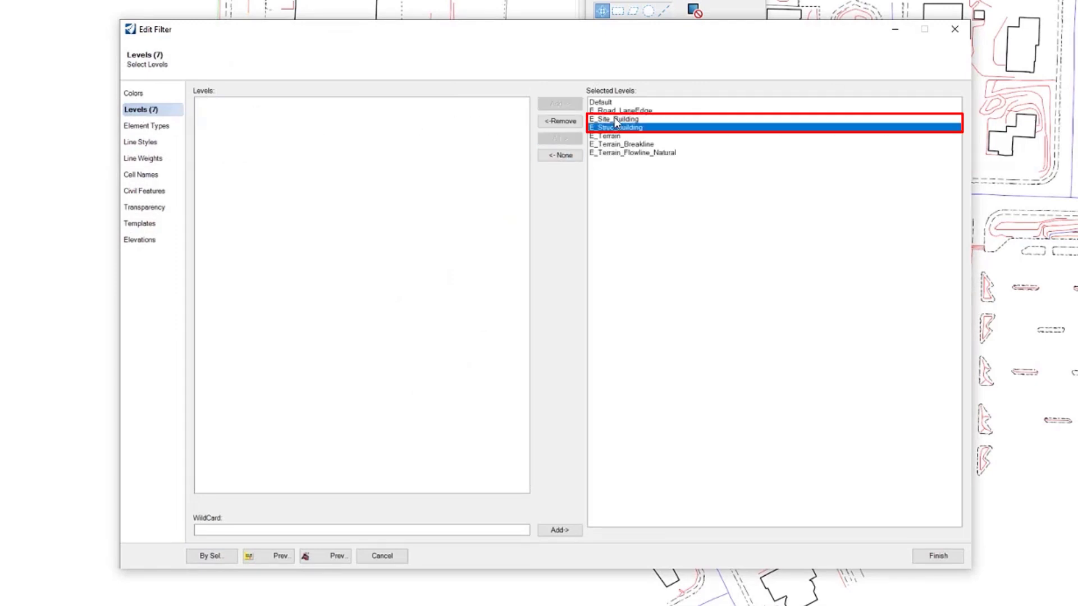
pyautogui.keyDown('ctrl'); pyautogui.click(614, 119); pyautogui.keyUp('ctrl')
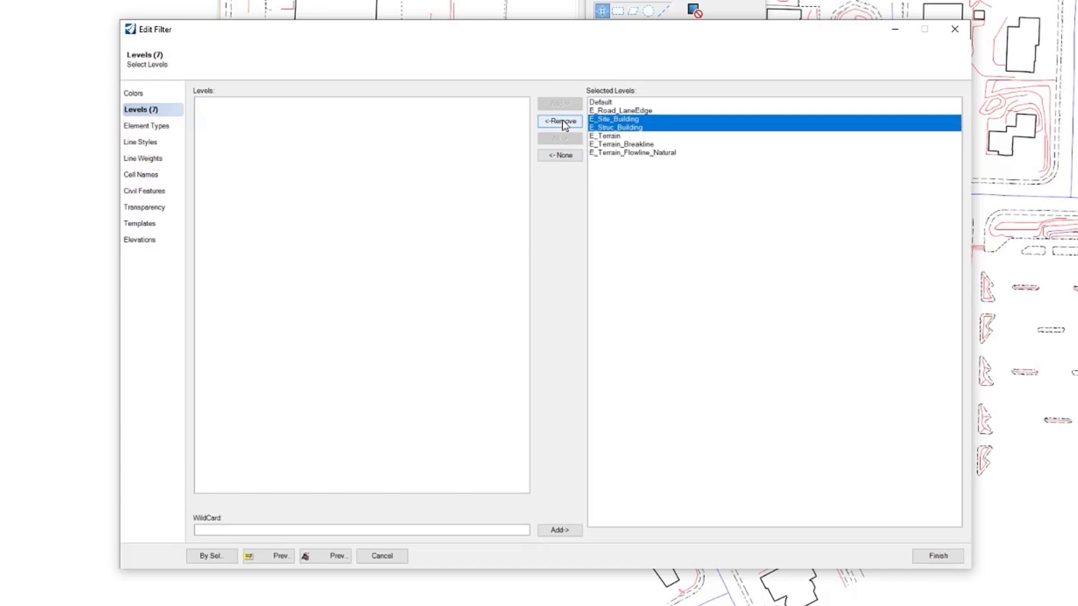
pyautogui.click(563, 121)
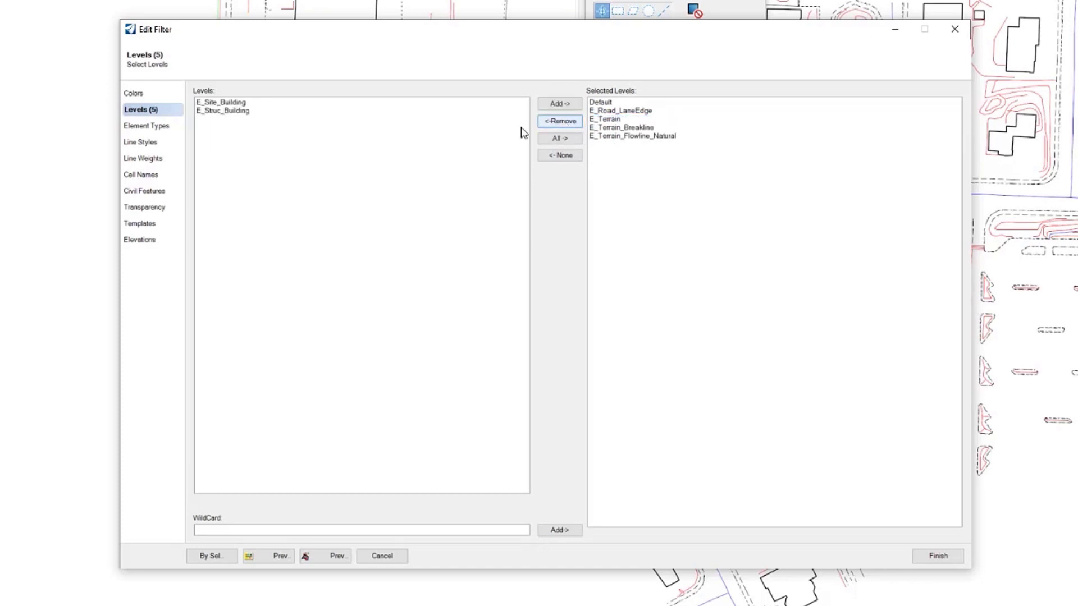
pyautogui.click(944, 556)
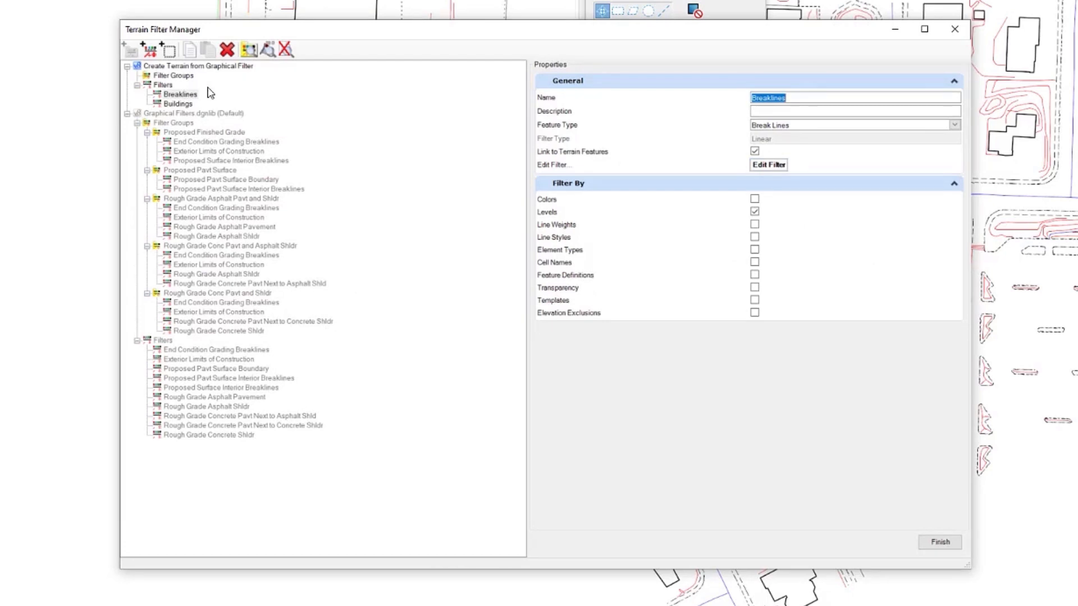
# Create a filter group named 'Answer hour' with description 'Breaklines and voids'
pyautogui.click(173, 76)
pyautogui.rightClick(173, 75)
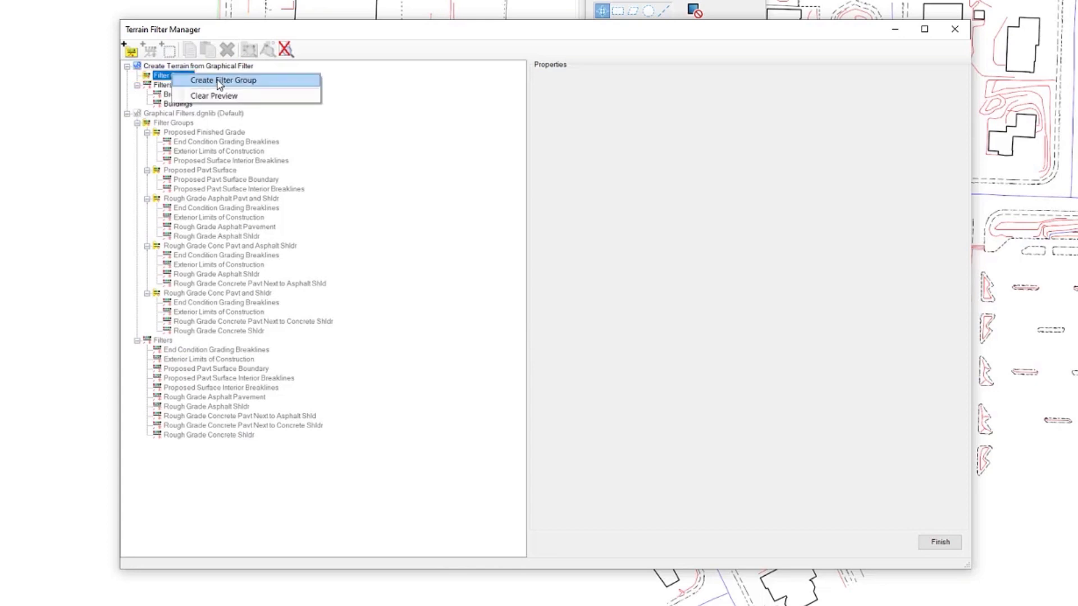
pyautogui.click(220, 82)
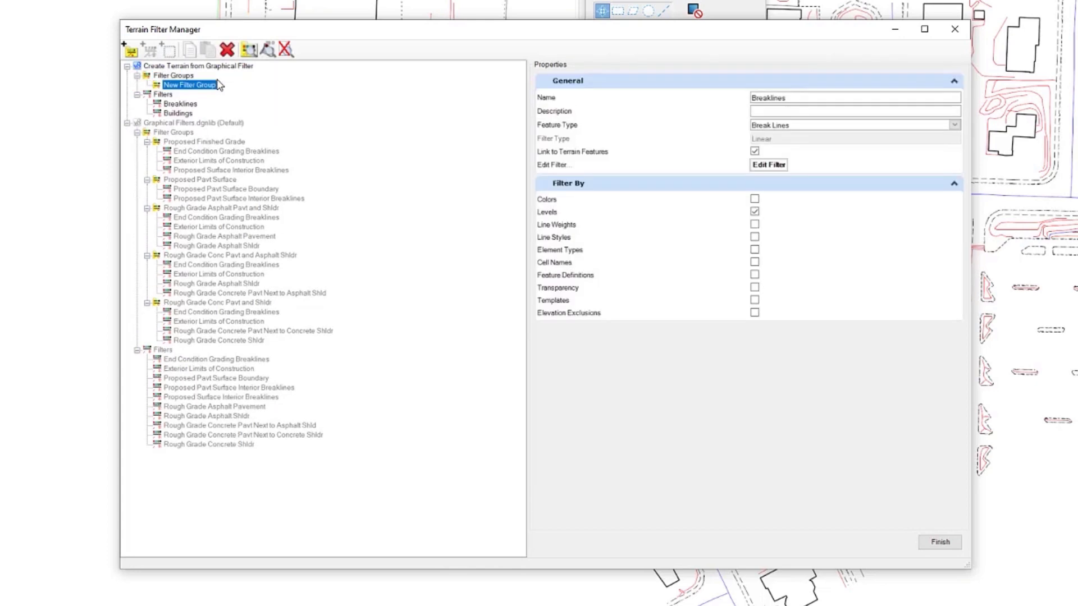
pyautogui.moveTo(813, 99); pyautogui.dragTo(719, 99)
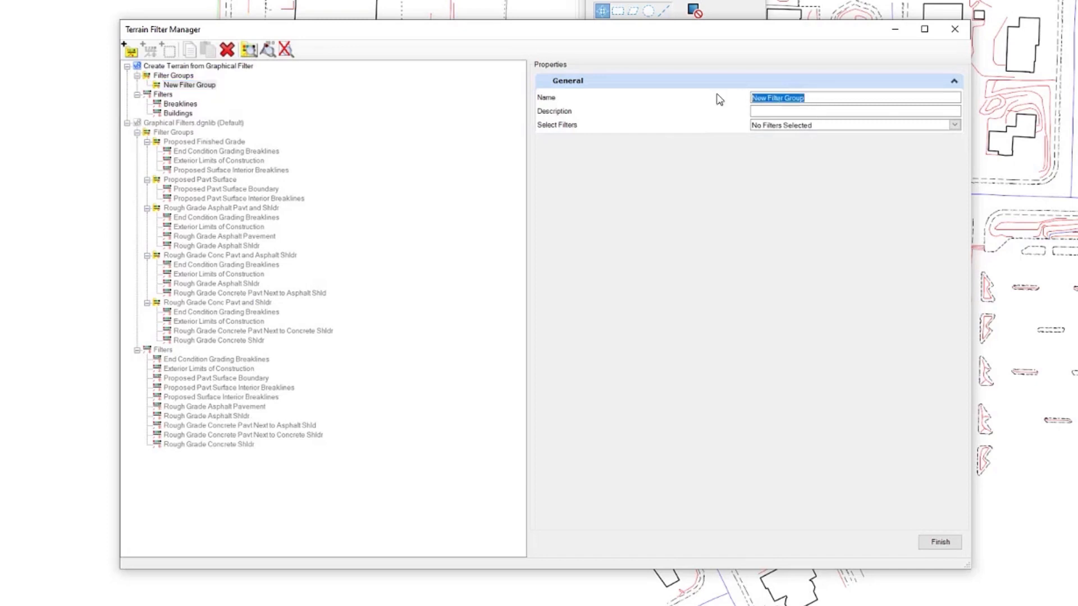
pyautogui.write('Answe')
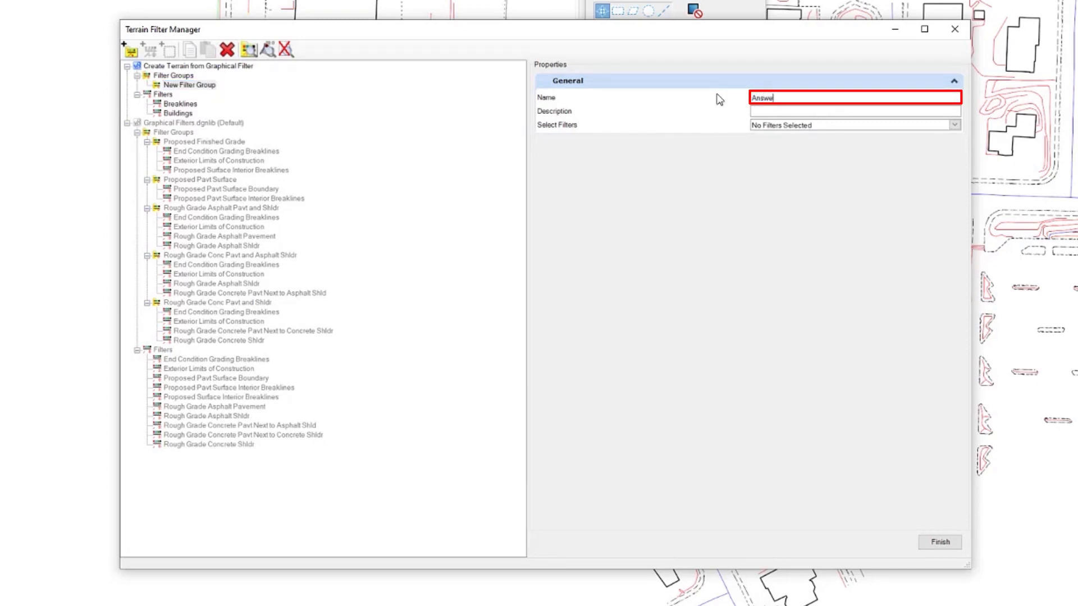
pyautogui.write('r hour')
pyautogui.press('Return')
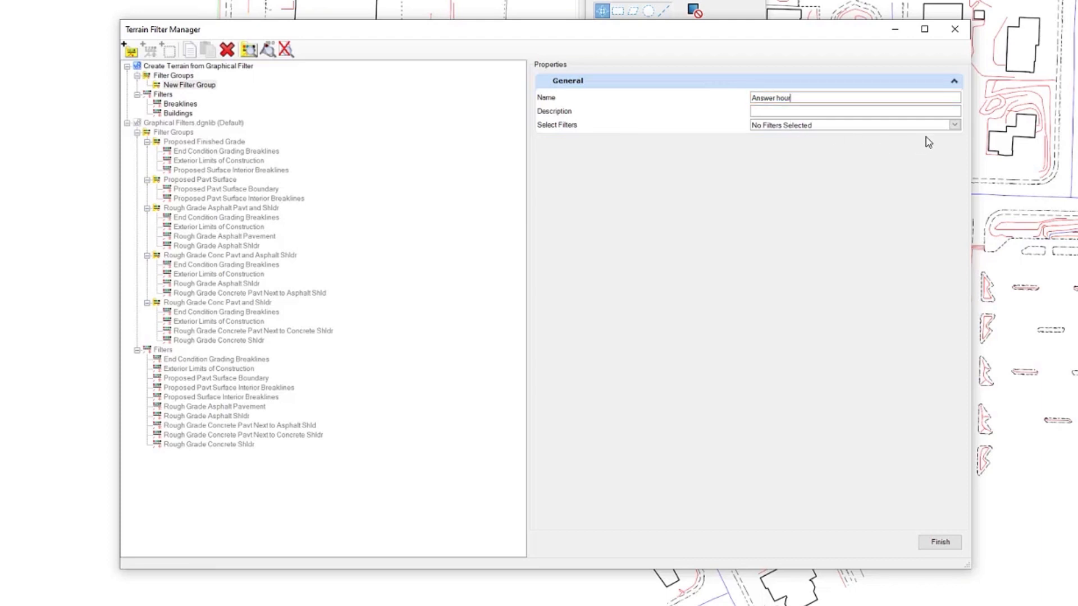
pyautogui.click(787, 112)
pyautogui.write('Brea')
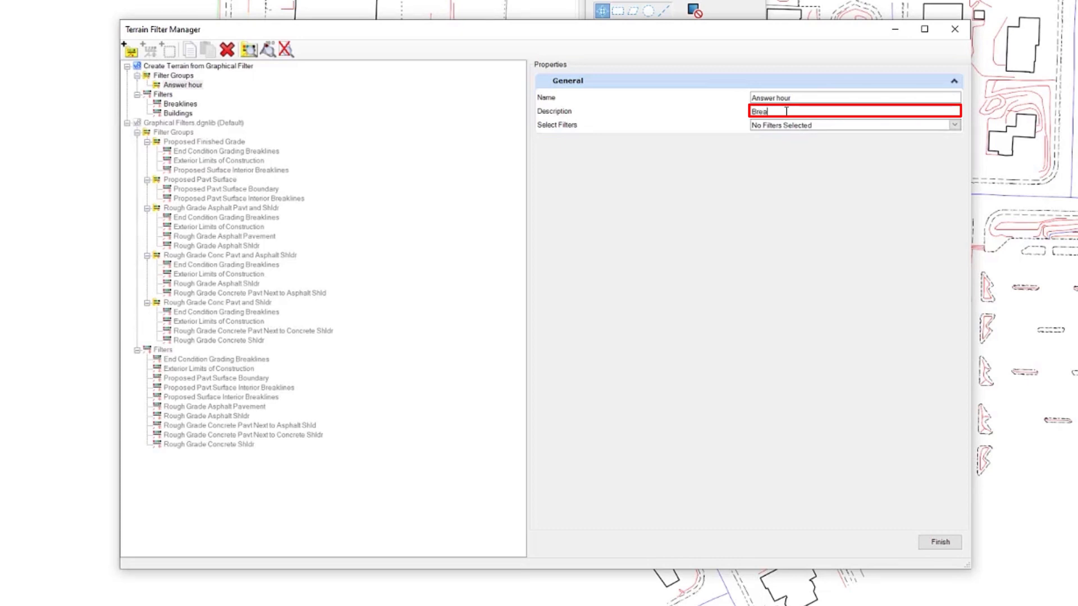
pyautogui.write('klines and voids')
# Add the Buildings and Breaklines filters to the group and finish
pyautogui.click(955, 125)
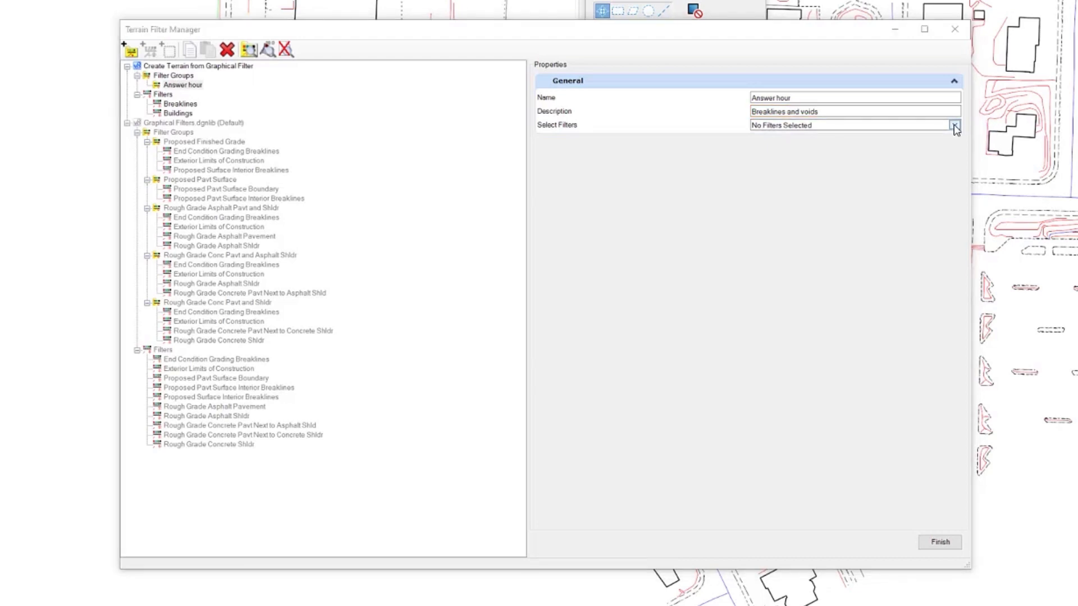
pyautogui.click(757, 151)
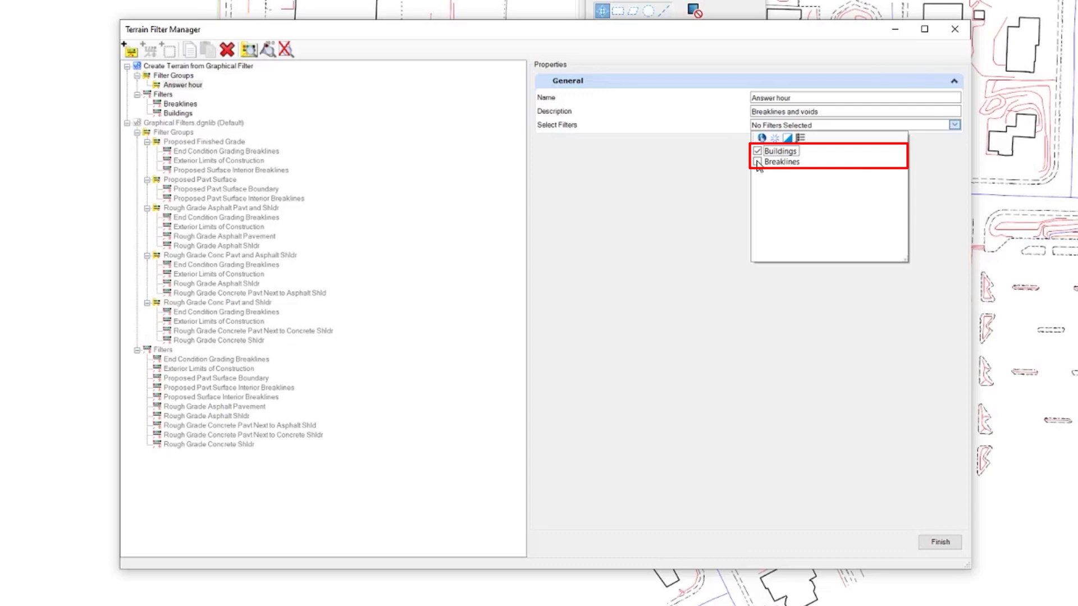
pyautogui.click(757, 162)
pyautogui.click(941, 542)
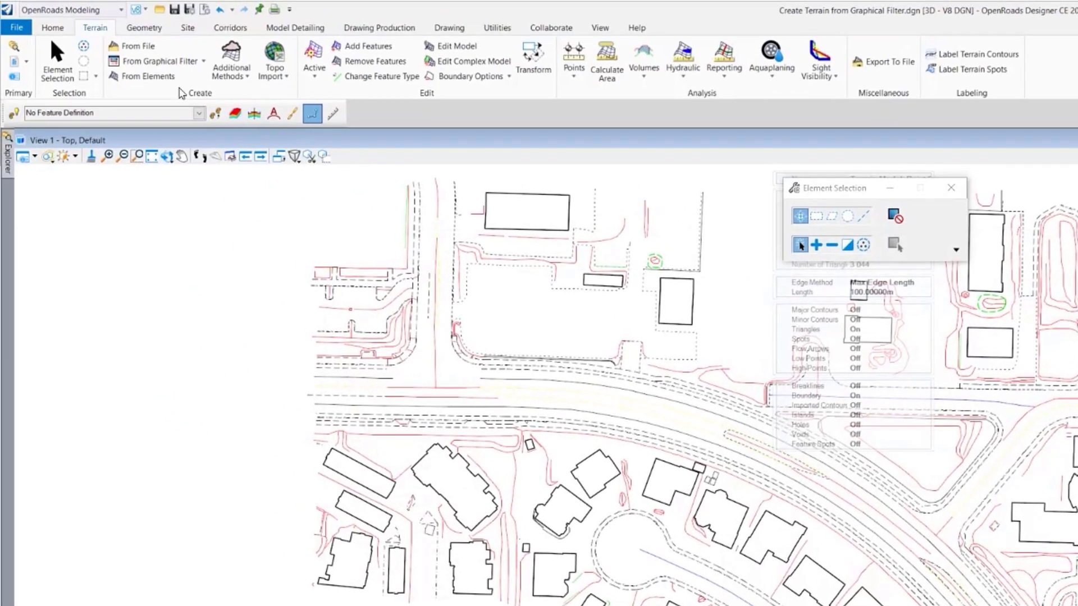
# Open the From Graphical Filter dropdown on the Terrain tab
pyautogui.click(180, 43)
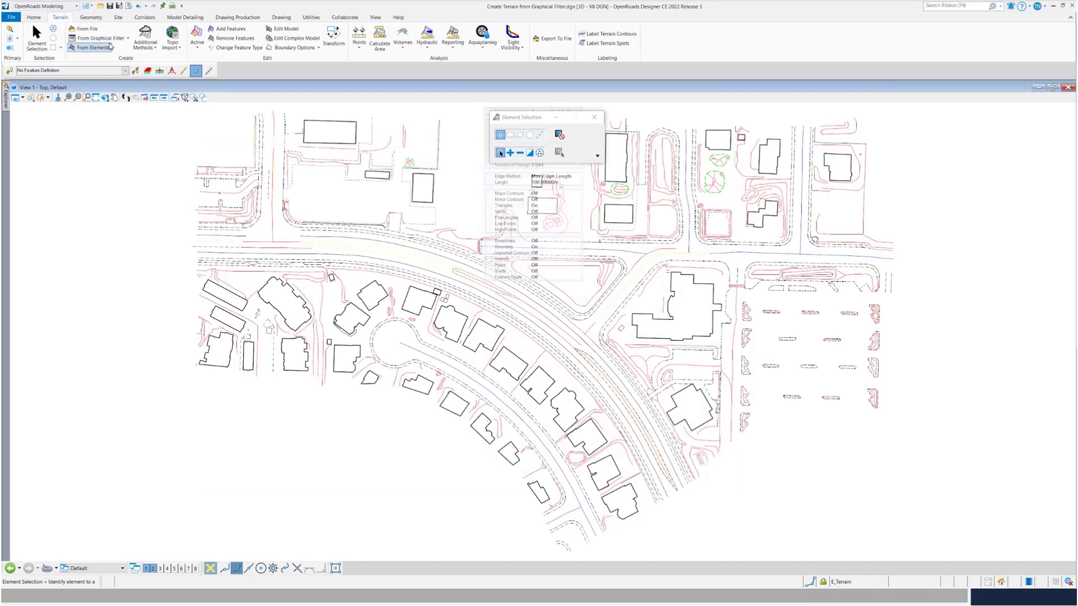
pyautogui.click(128, 38)
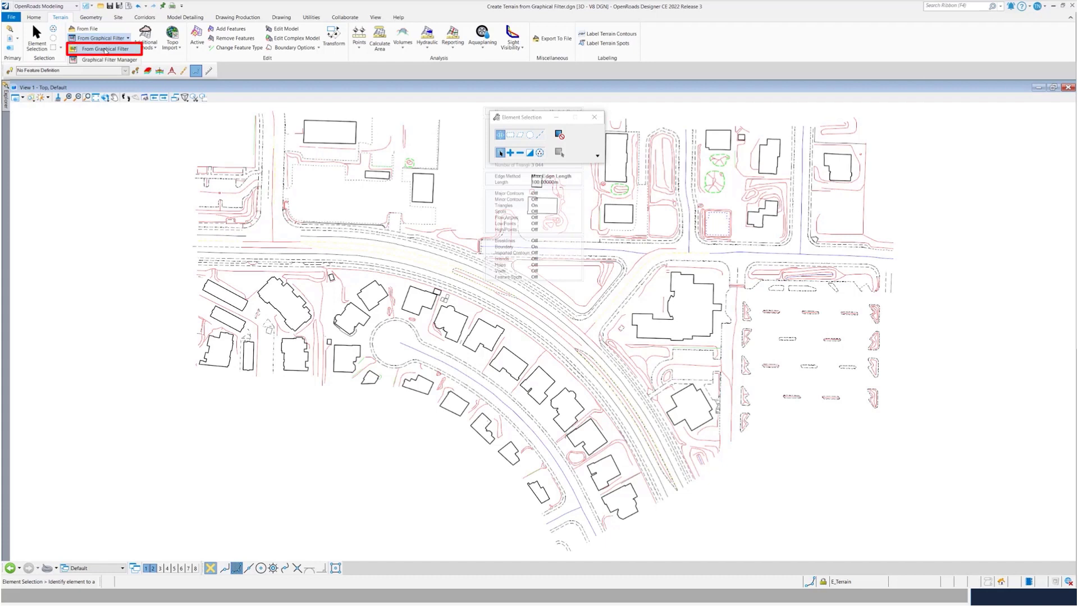
# Start Create Terrain from Graphical Filter and pick Answer hour from Active DGN as its filter group
pyautogui.click(104, 49)
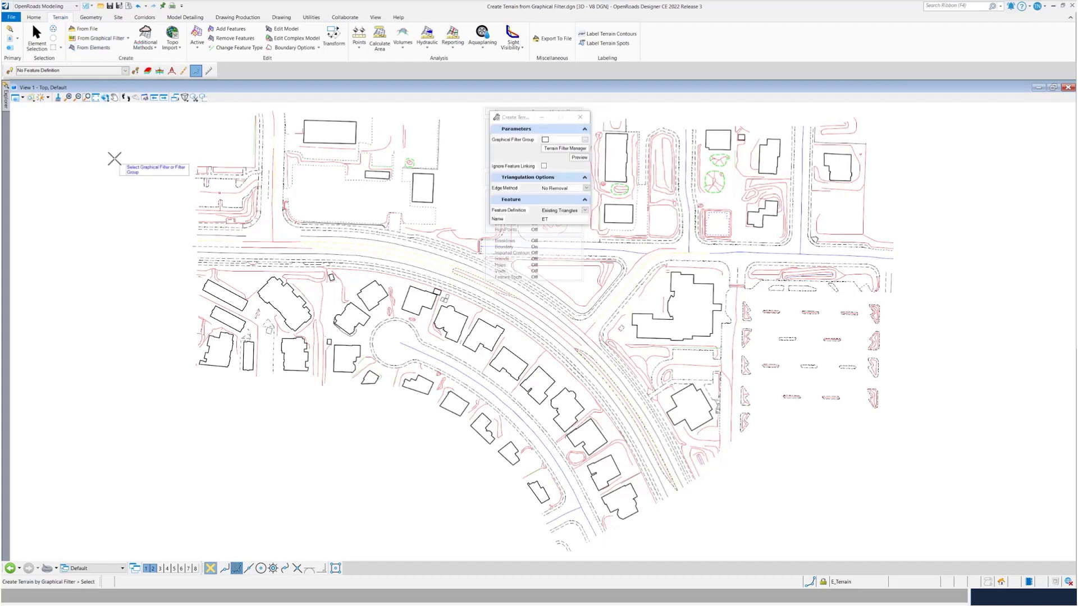
pyautogui.moveTo(506, 122); pyautogui.dragTo(124, 179)
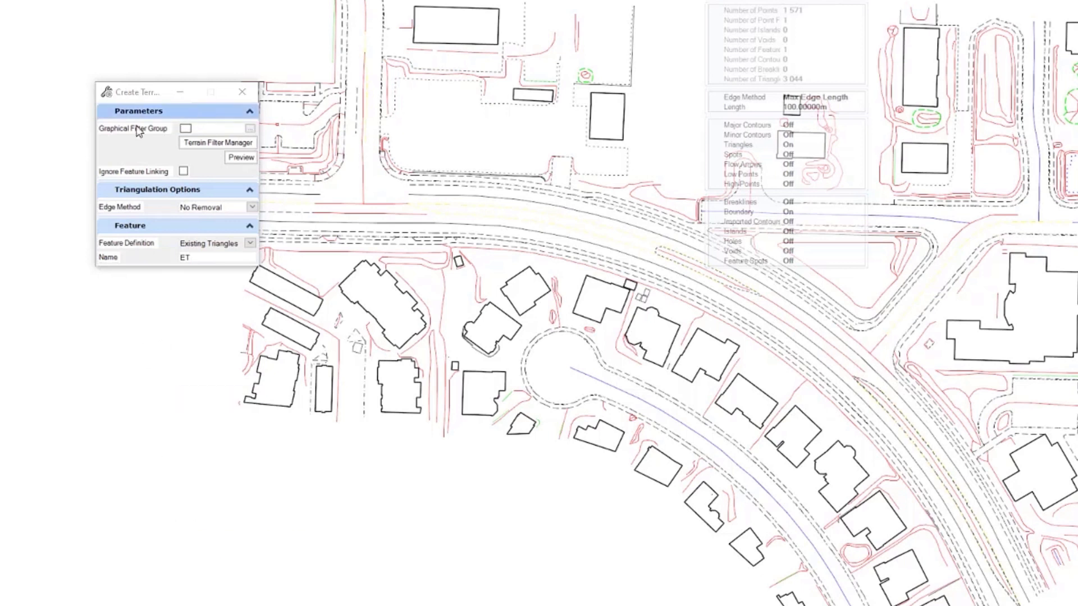
pyautogui.click(251, 129)
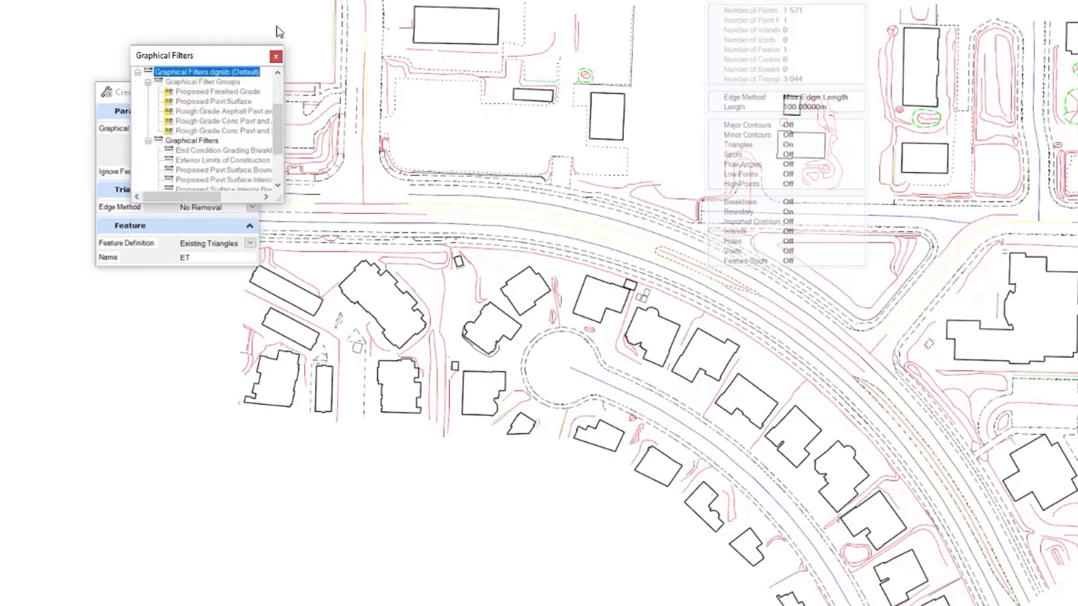
pyautogui.moveTo(169, 32); pyautogui.dragTo(370, 89)
pyautogui.moveTo(480, 161); pyautogui.dragTo(480, 134)
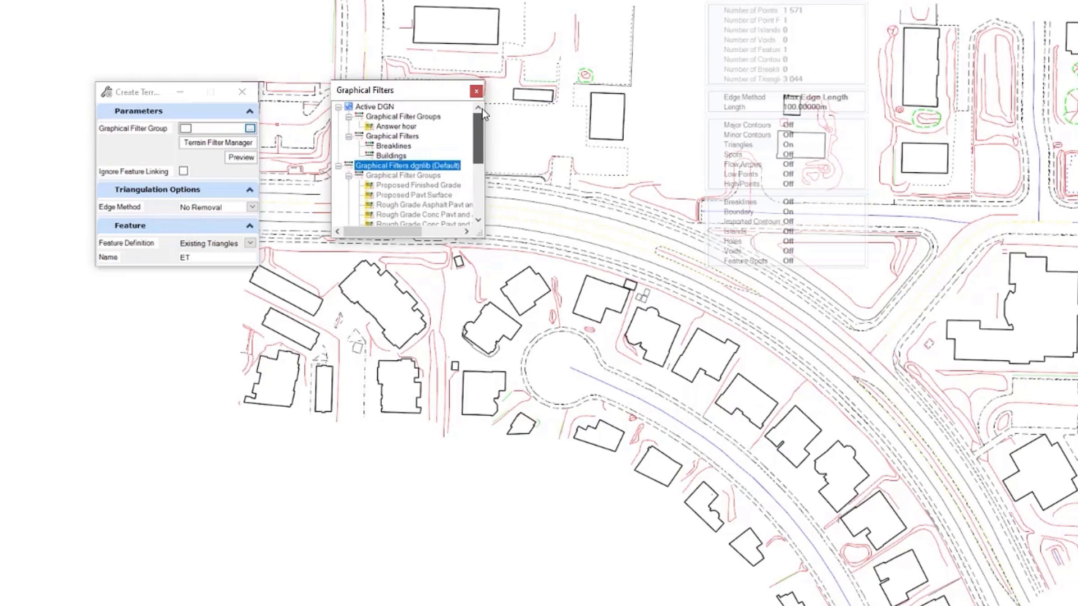
pyautogui.doubleClick(393, 126)
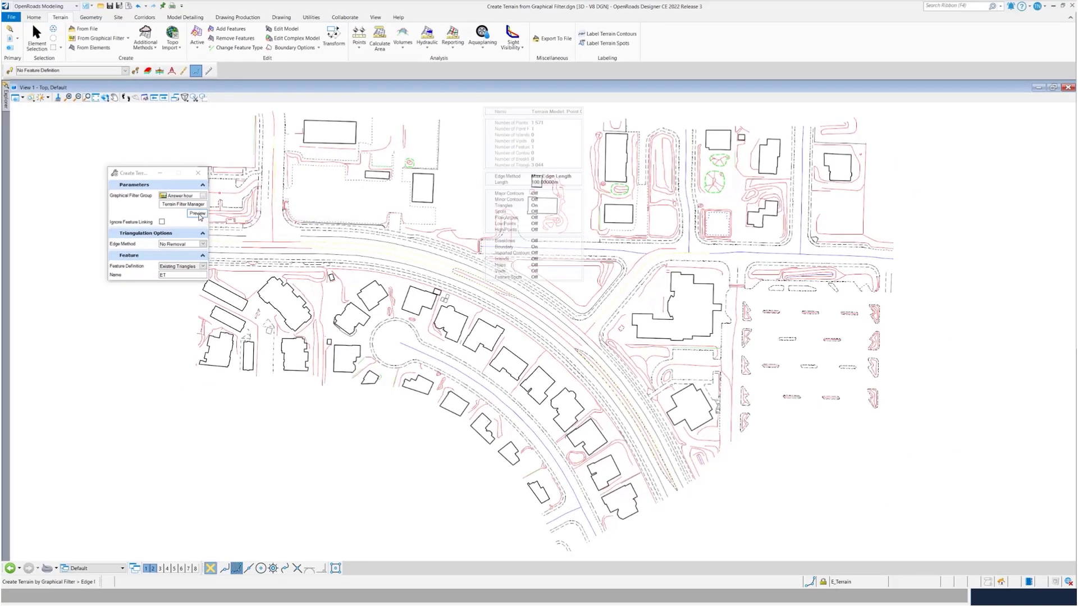
# Preview the filtered elements and create the ET terrain with No Removal edge method
pyautogui.click(198, 214)
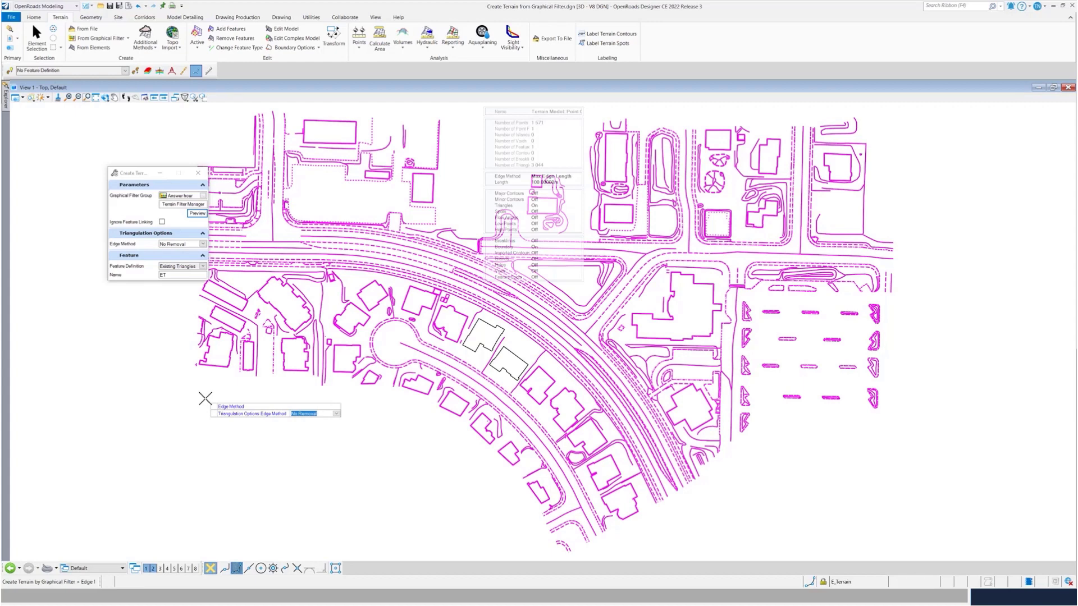
pyautogui.click(205, 398)
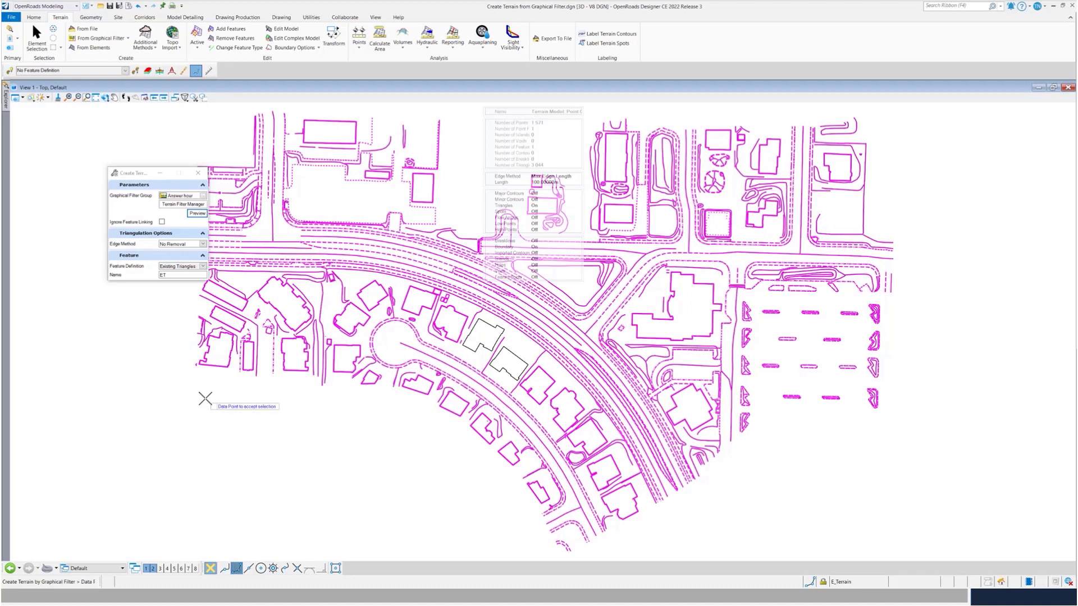
pyautogui.click(204, 398)
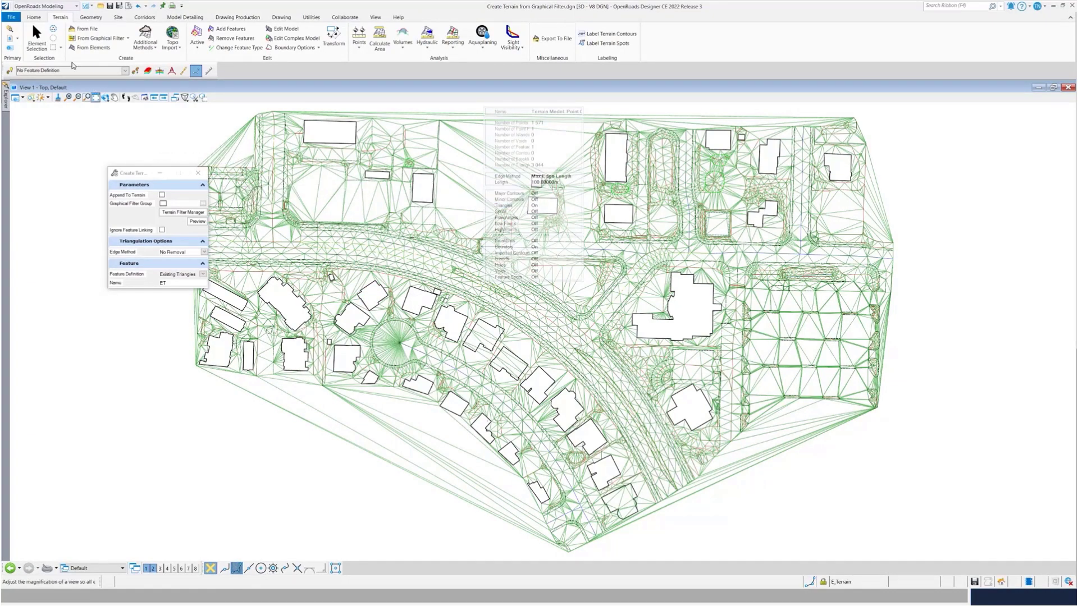
# Reset to Element Selection and zoom in and out around the ET terrain
pyautogui.click(37, 37)
pyautogui.scroll(2, 426, 177)
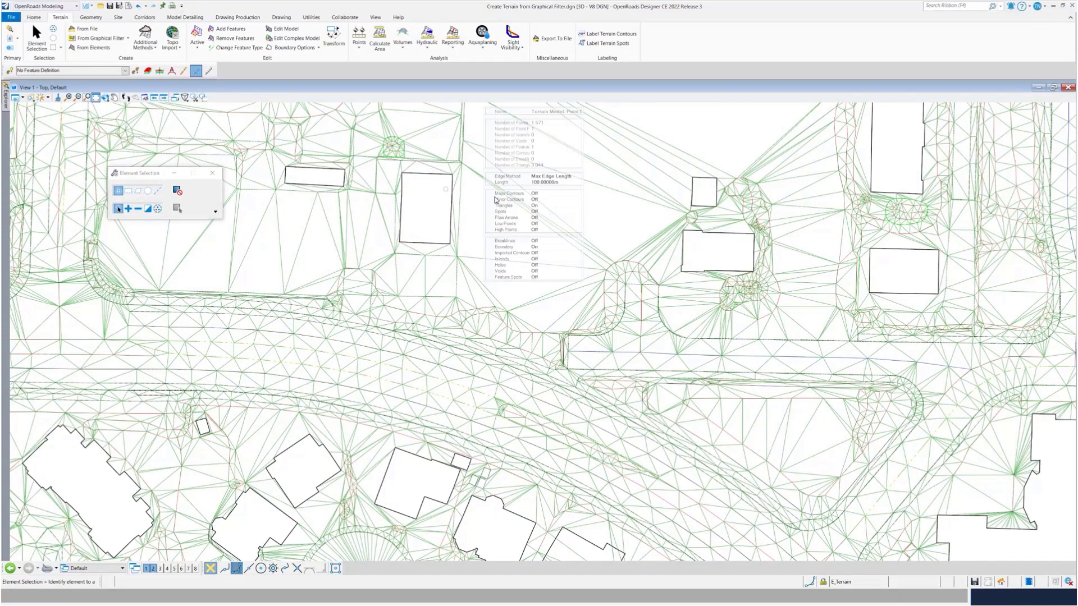
pyautogui.scroll(-2, 709, 259)
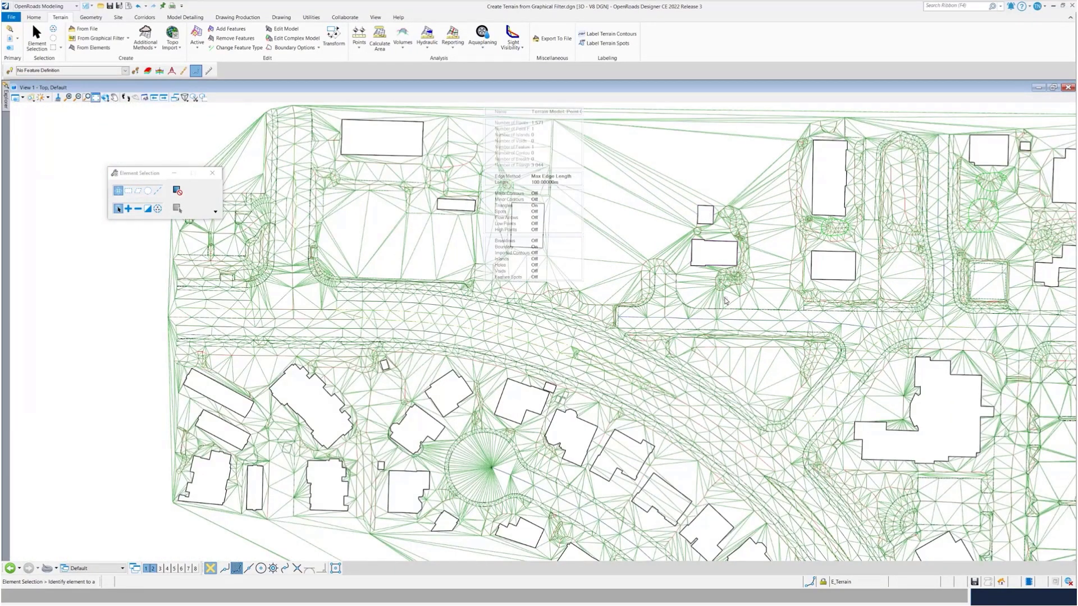
pyautogui.scroll(-1, 658, 282)
pyautogui.scroll(-3, 658, 283)
pyautogui.scroll(2, 352, 274)
pyautogui.scroll(-1, 401, 282)
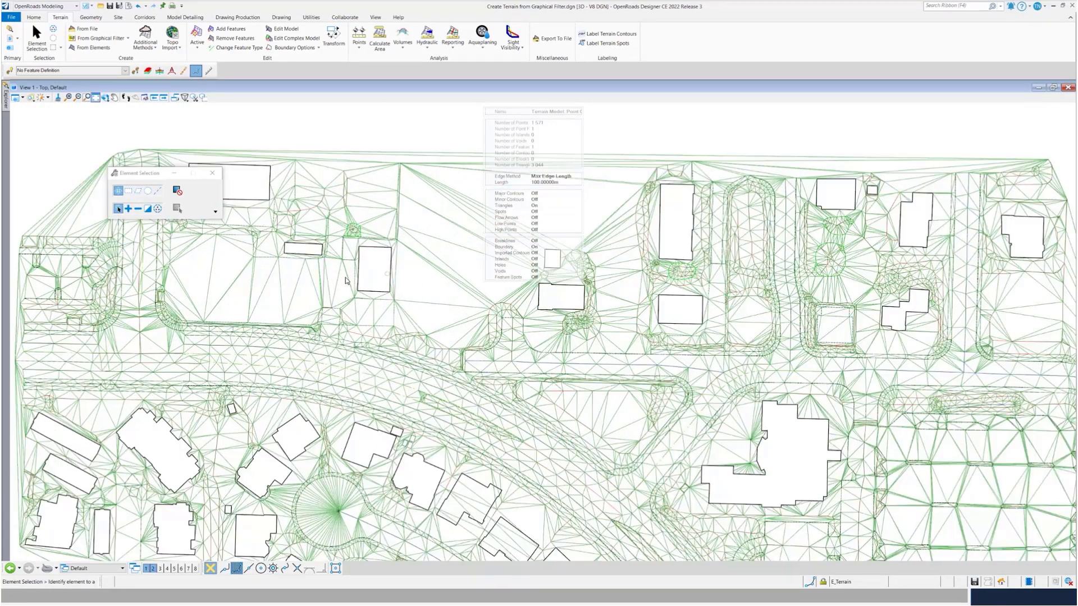
pyautogui.scroll(-2, 345, 281)
pyautogui.scroll(3, 443, 275)
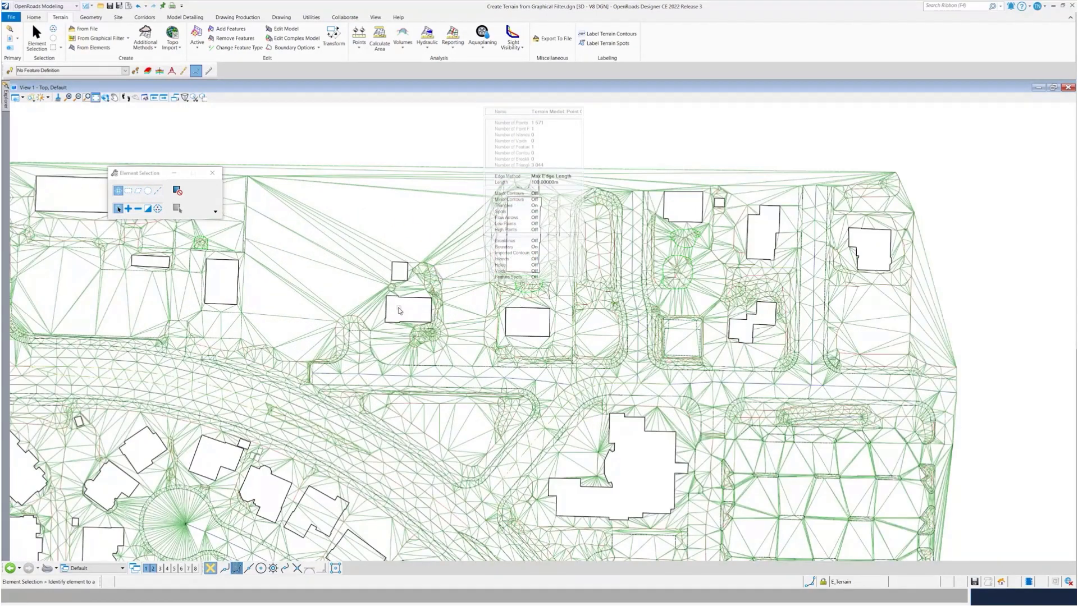
pyautogui.scroll(1, 415, 301)
# Move the rectangular building outline by its corner to a new spot on the left, then deselect it
pyautogui.click(418, 301)
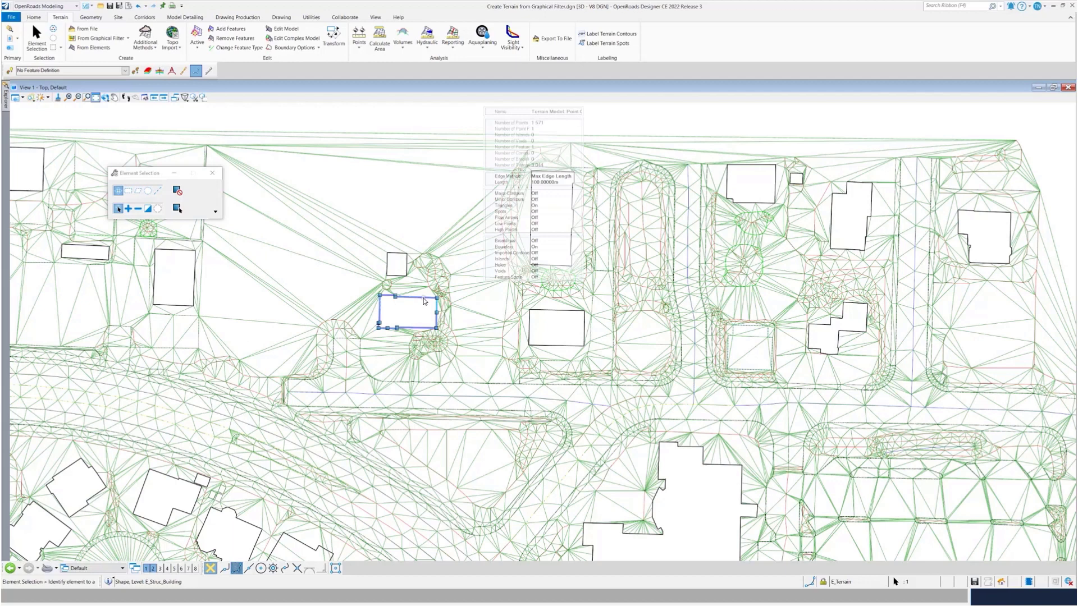
pyautogui.click(433, 293)
pyautogui.rightClick(418, 300)
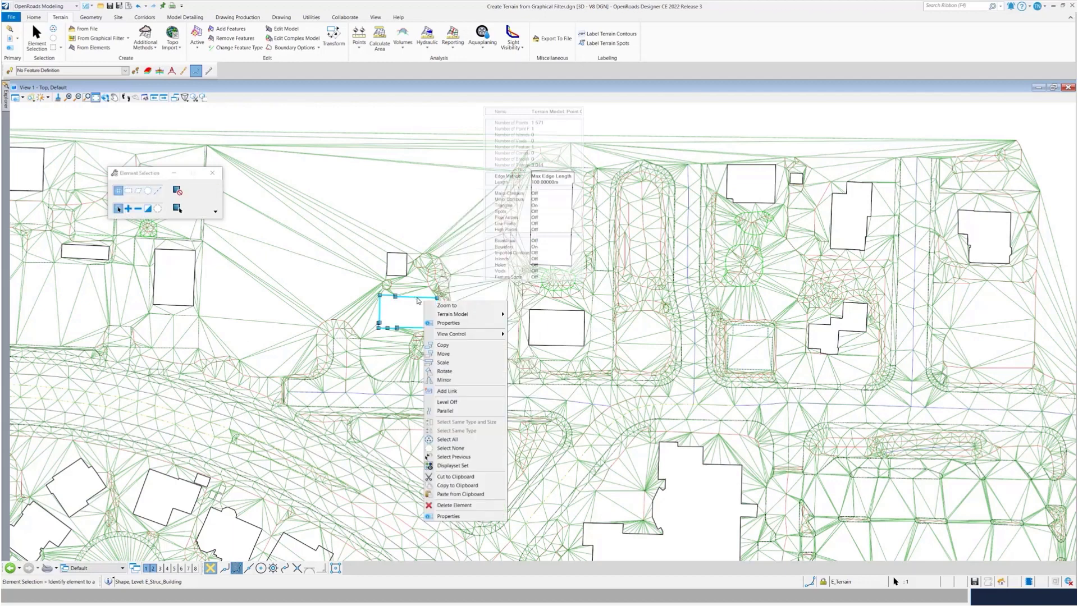
pyautogui.click(444, 354)
pyautogui.click(377, 298)
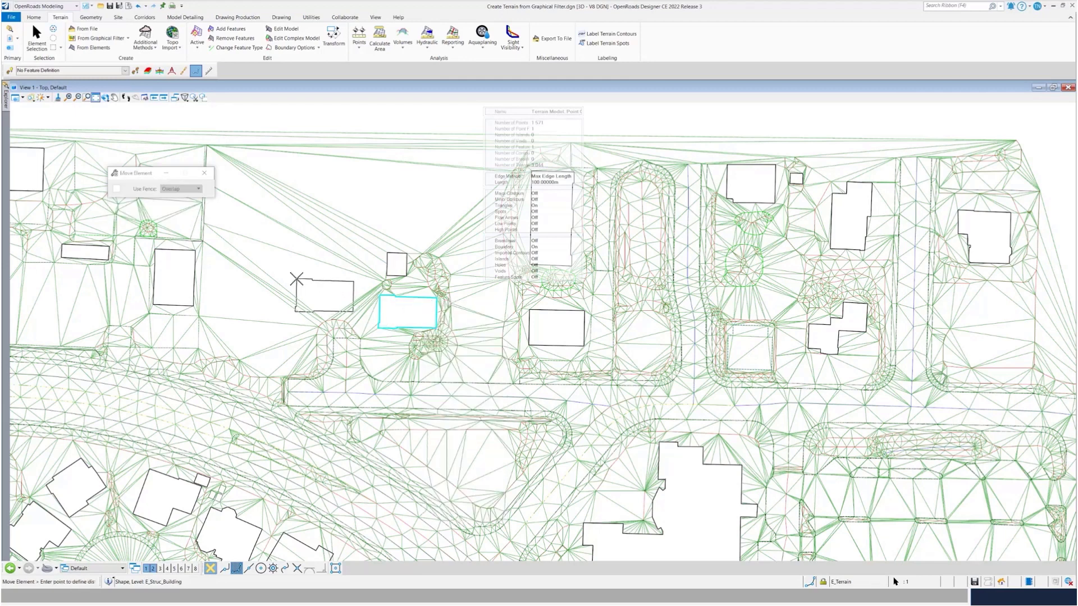
pyautogui.click(297, 279)
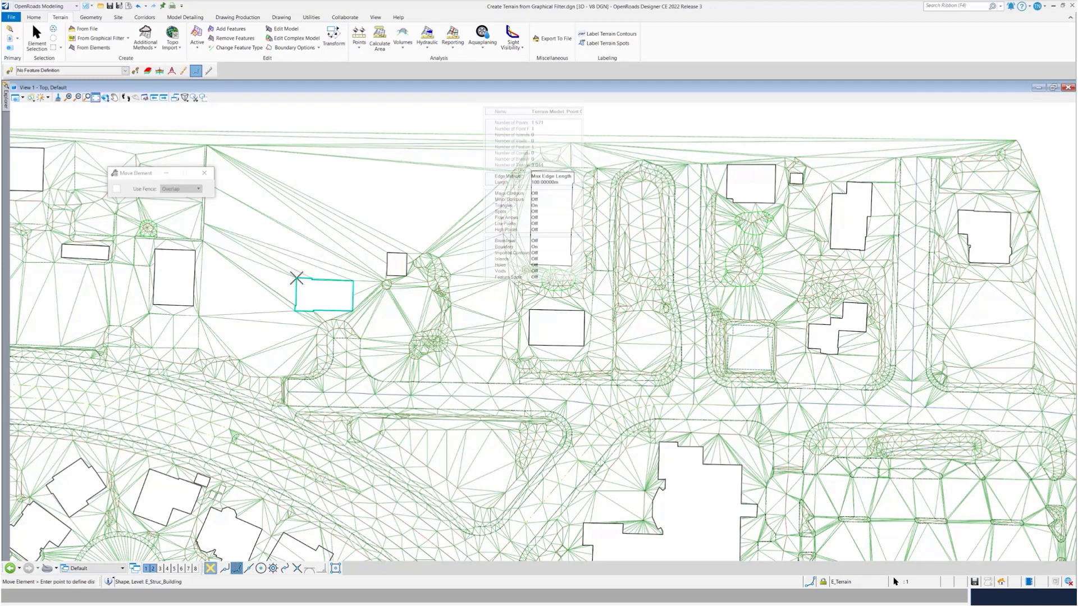
pyautogui.rightClick(300, 228)
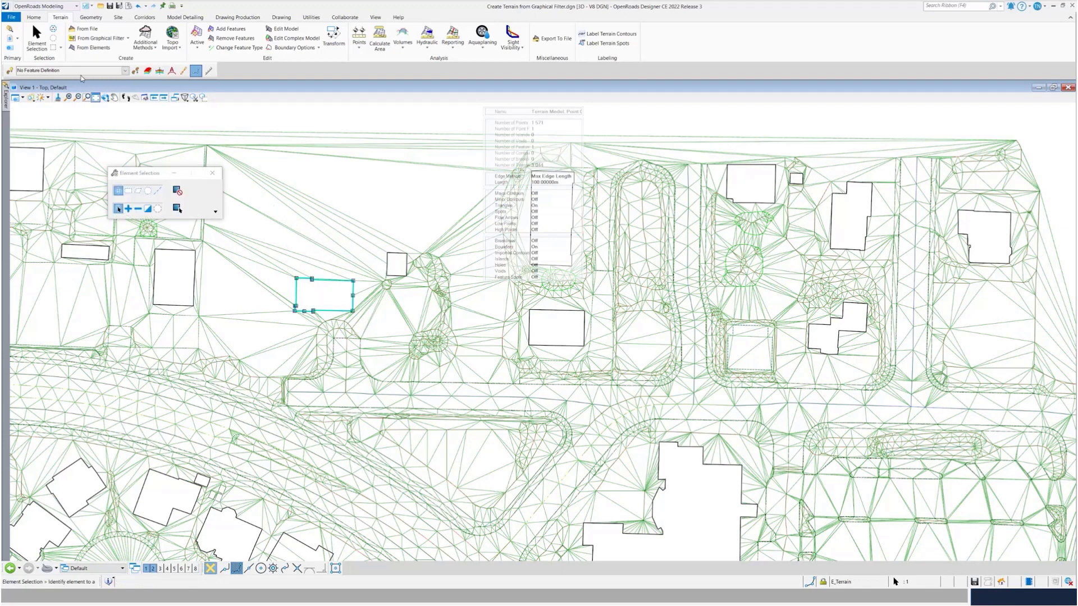
pyautogui.click(352, 204)
pyautogui.scroll(-6, 500, 387)
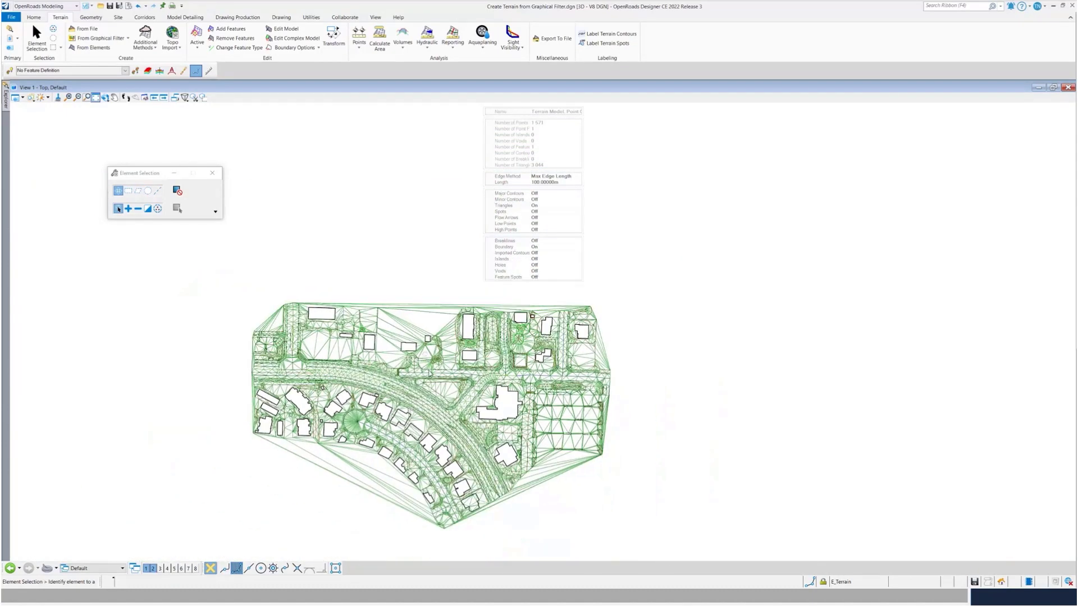
pyautogui.scroll(2, 437, 492)
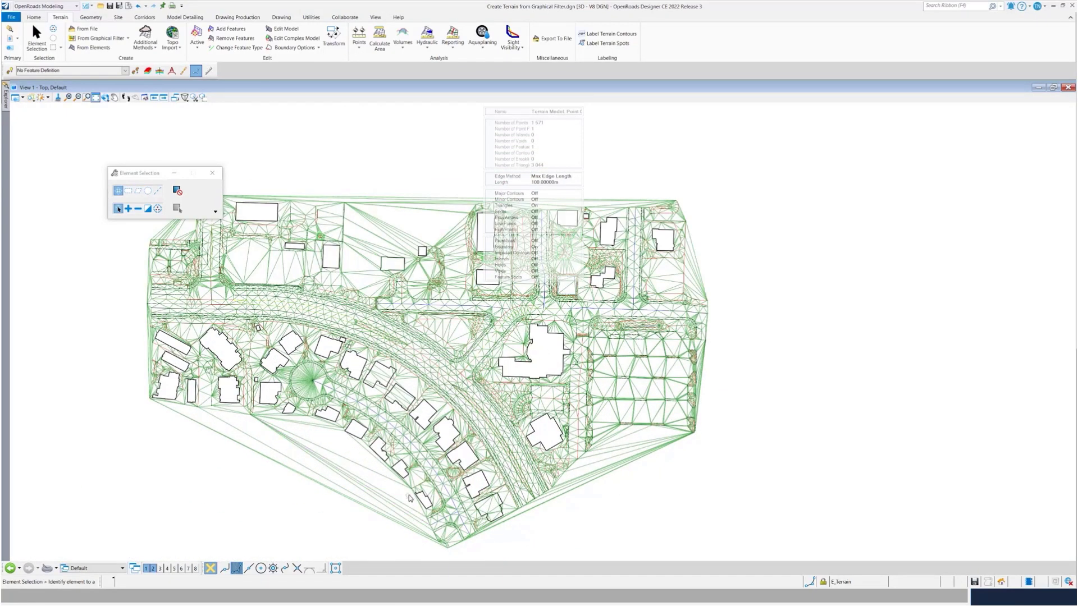
pyautogui.scroll(-2, 405, 492)
pyautogui.scroll(2, 393, 480)
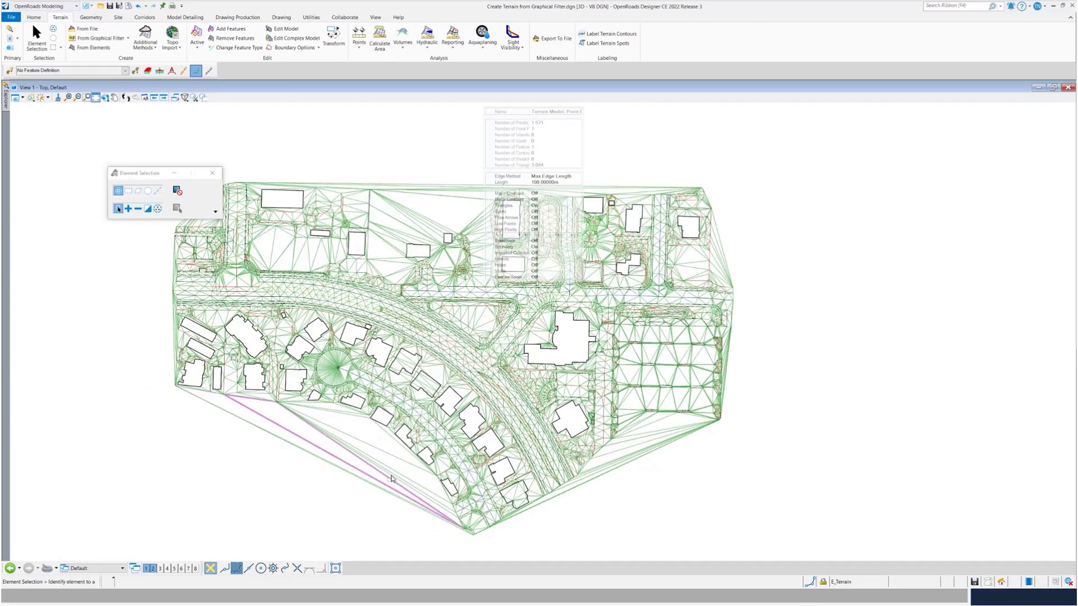